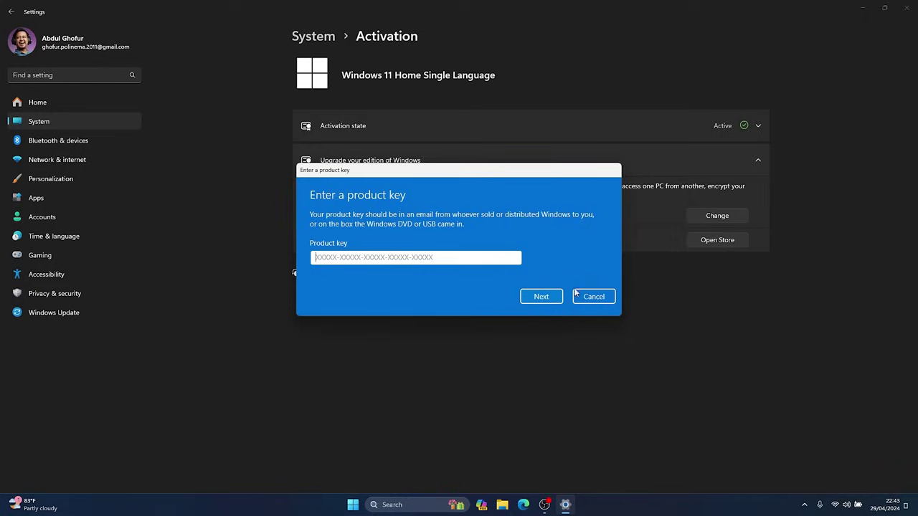
- Cancel the Enter a product key dialog without entering a key
{"action": "left_click", "coordinate": [596, 299]}
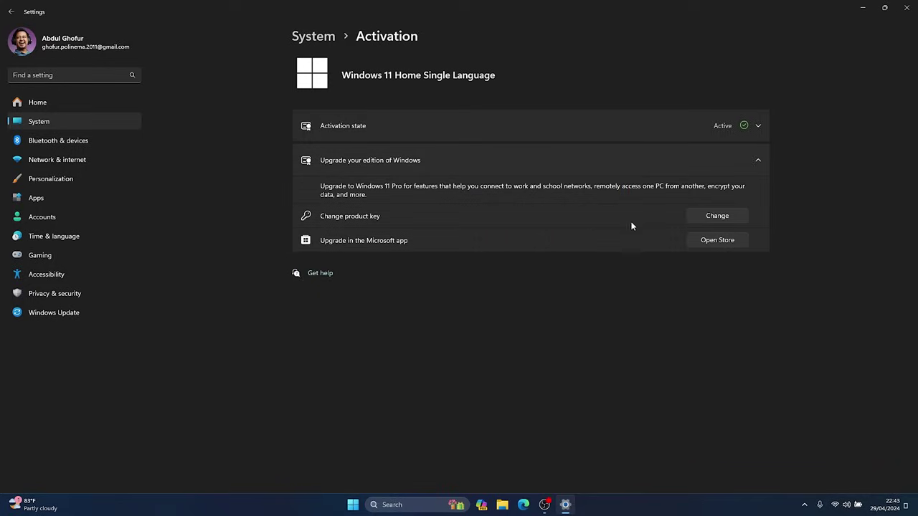
- Collapse the Upgrade your edition of Windows section
{"action": "left_click", "coordinate": [752, 159]}
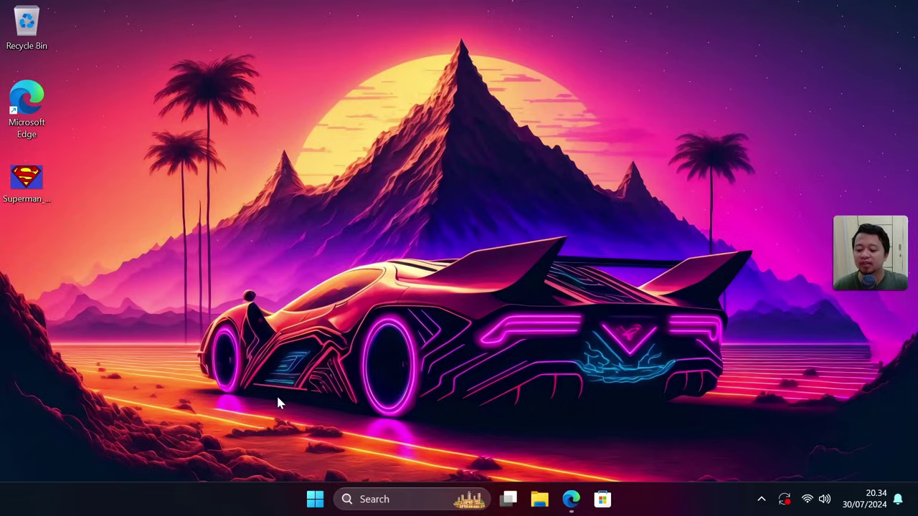
{"action": "left_click", "coordinate": [316, 500]}
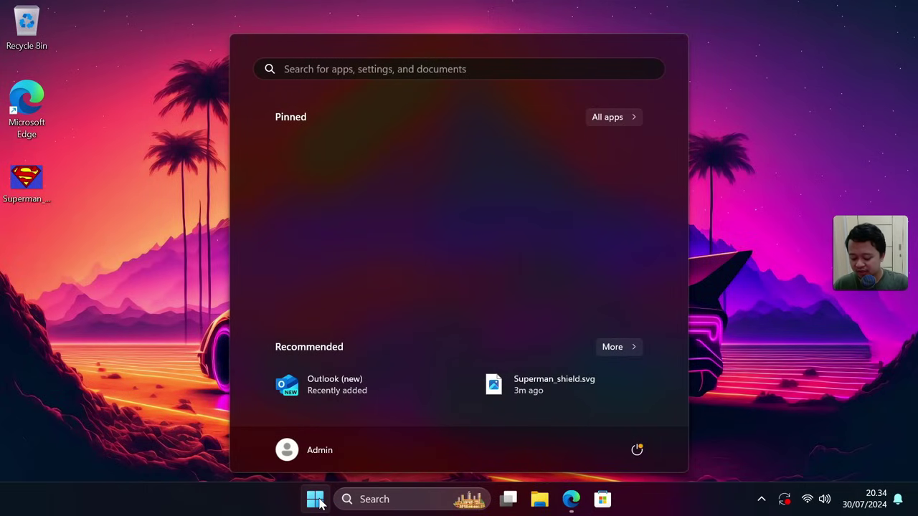
{"action": "type", "text": "info"}
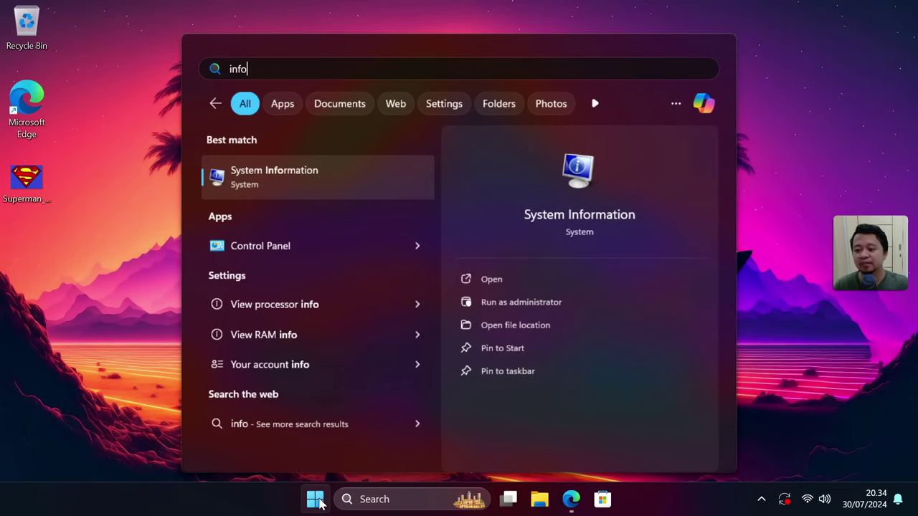
{"action": "left_click", "coordinate": [384, 190]}
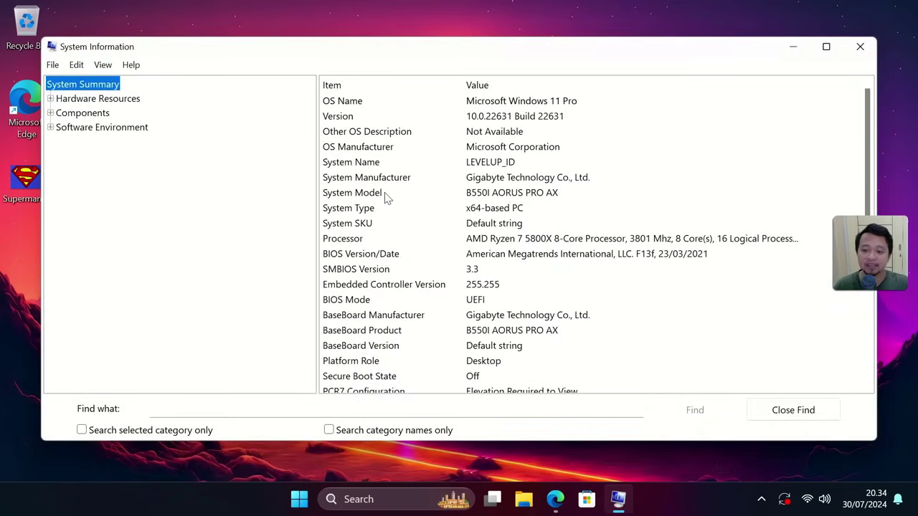
{"action": "left_click", "coordinate": [334, 300]}
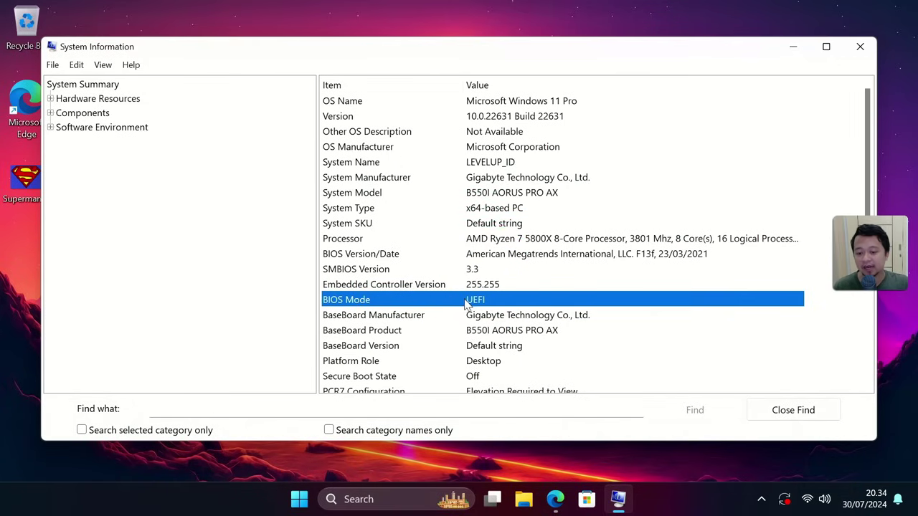
{"action": "left_click", "coordinate": [367, 258]}
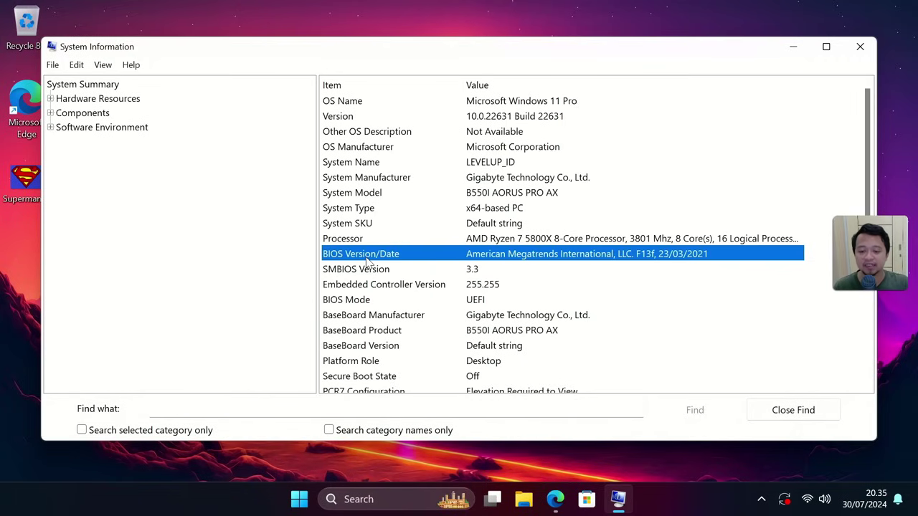
{"action": "left_click", "coordinate": [394, 231]}
{"action": "left_click", "coordinate": [363, 286]}
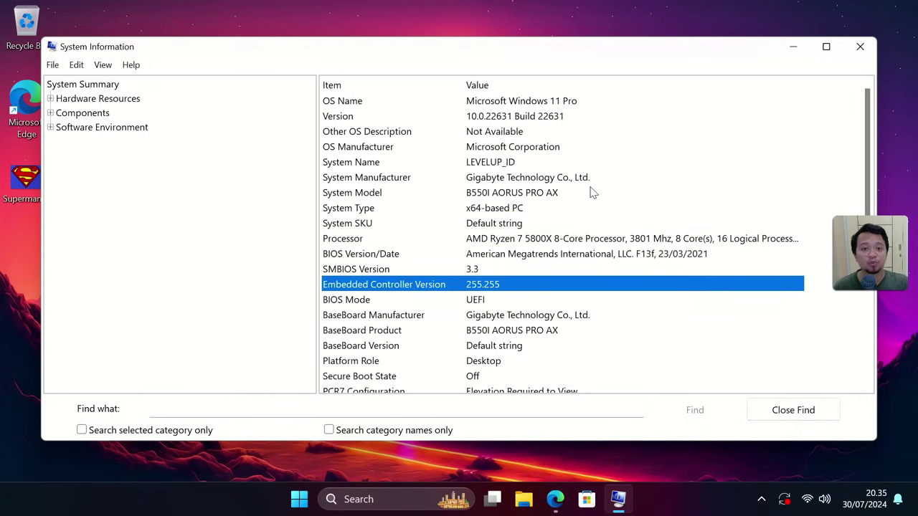
{"action": "left_click", "coordinate": [859, 46]}
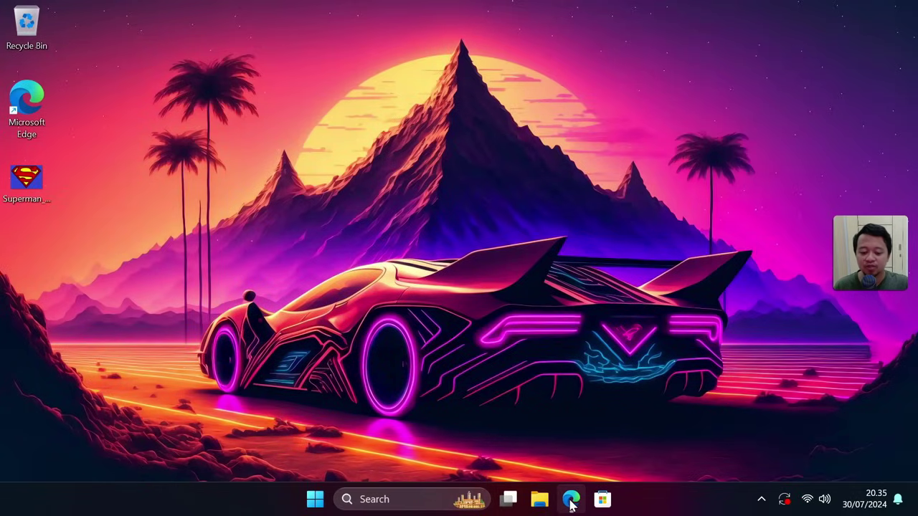
- Open the HackBGRT releases page in Edge and scroll down to the HackBGRT-2.5.0.zip asset
{"action": "mouse_move", "coordinate": [571, 499]}
{"action": "left_click", "coordinate": [542, 476]}
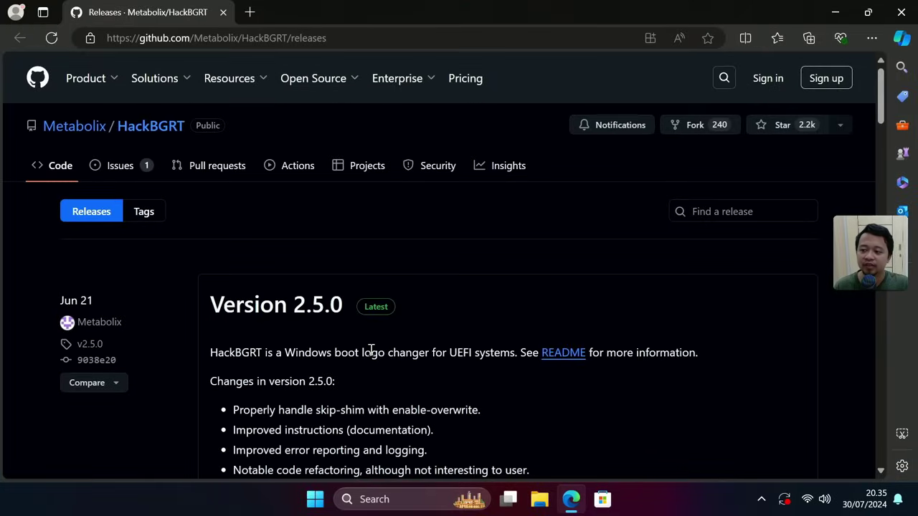
{"action": "scroll", "coordinate": [370, 349], "scroll_direction": "down", "scroll_amount": 1}
{"action": "scroll", "coordinate": [371, 349], "scroll_direction": "up", "scroll_amount": 1}
{"action": "scroll", "coordinate": [371, 349], "scroll_direction": "down", "scroll_amount": 2}
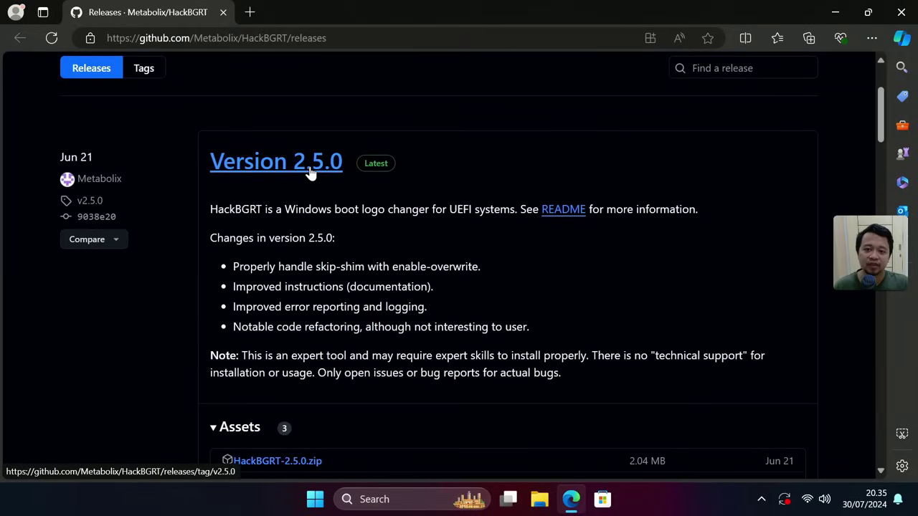
{"action": "scroll", "coordinate": [299, 183], "scroll_direction": "down", "scroll_amount": 2}
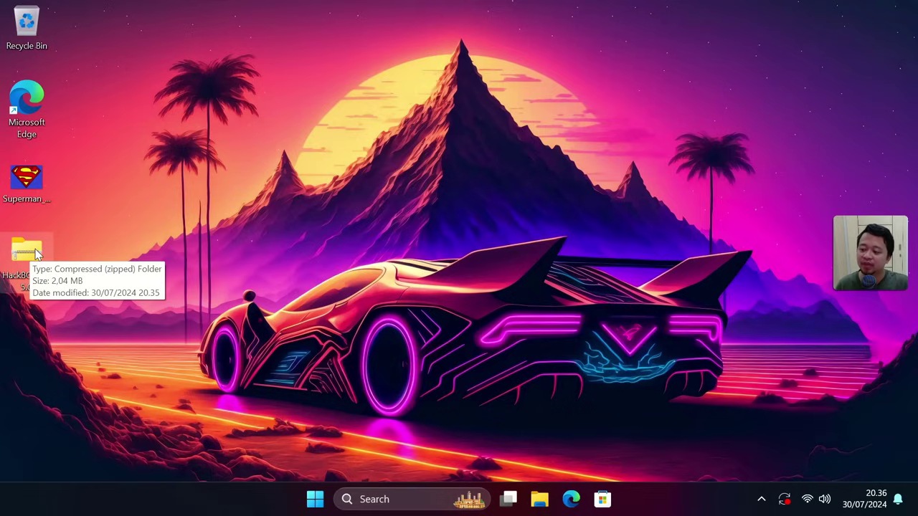
- Open HackBGRT-2.5.0.zip and copy the HackBGRT-2.5.0 folder inside it
{"action": "double_click", "coordinate": [36, 253]}
{"action": "left_click", "coordinate": [354, 174]}
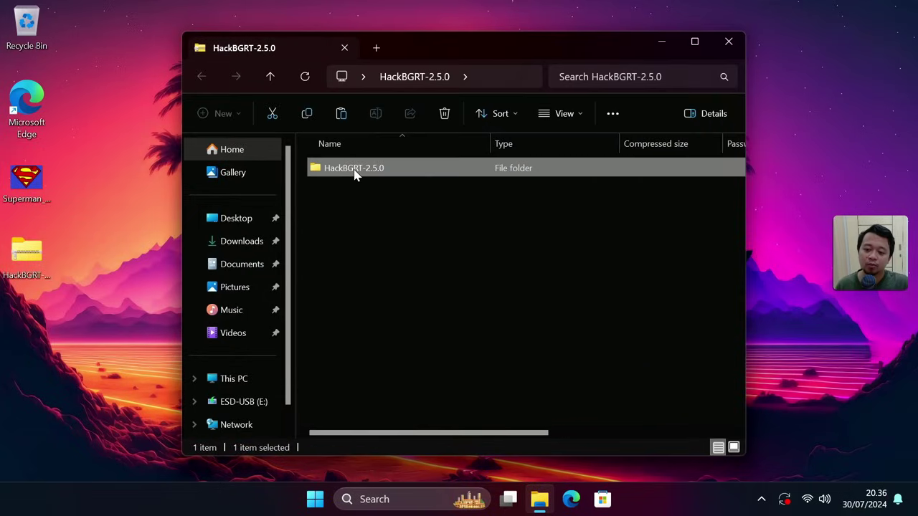
{"action": "right_click", "coordinate": [355, 175]}
{"action": "left_click", "coordinate": [402, 230]}
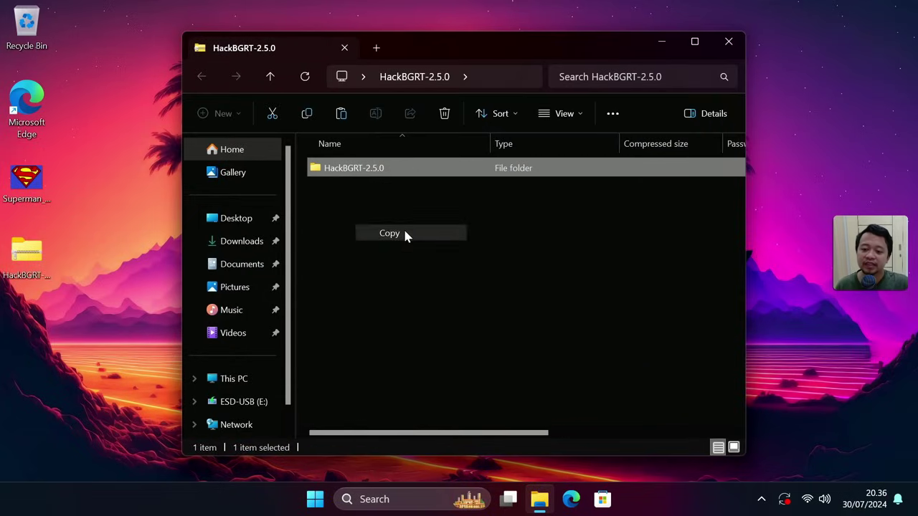
- Paste the HackBGRT-2.5.0 folder onto the desktop
{"action": "left_click", "coordinate": [94, 237]}
{"action": "right_click", "coordinate": [90, 278]}
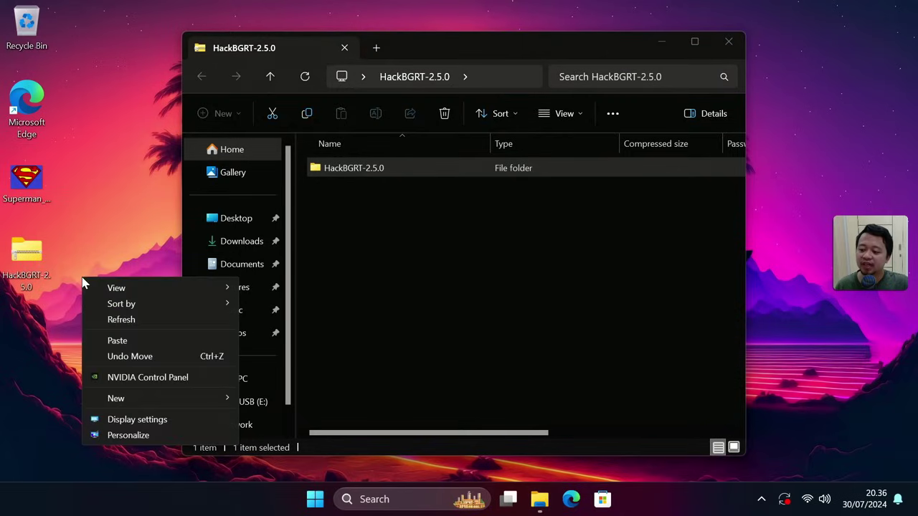
{"action": "left_click", "coordinate": [117, 340]}
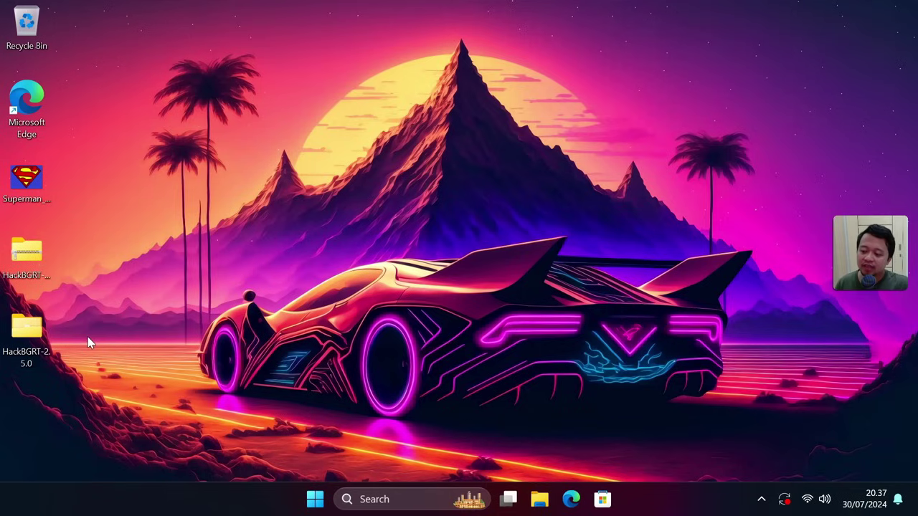
{"action": "left_click", "coordinate": [29, 355]}
{"action": "left_click", "coordinate": [102, 285]}
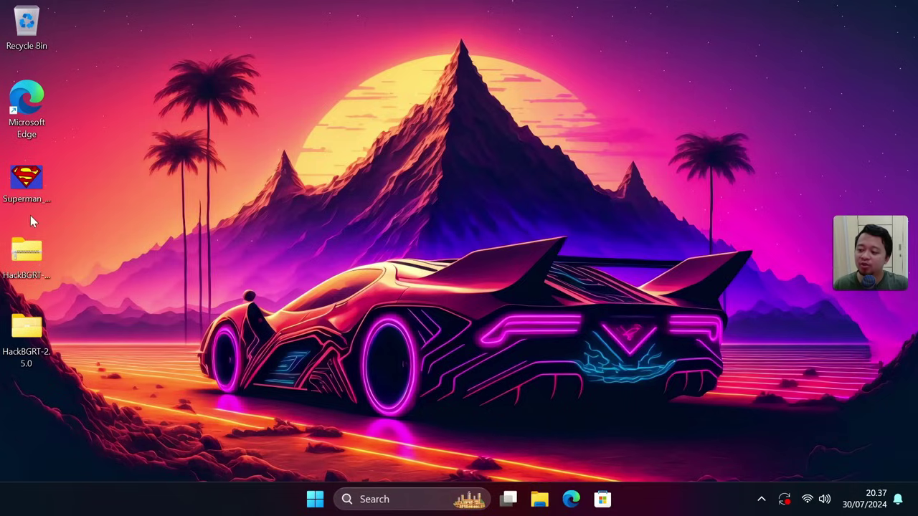
{"action": "left_click", "coordinate": [28, 182]}
{"action": "right_click", "coordinate": [28, 183]}
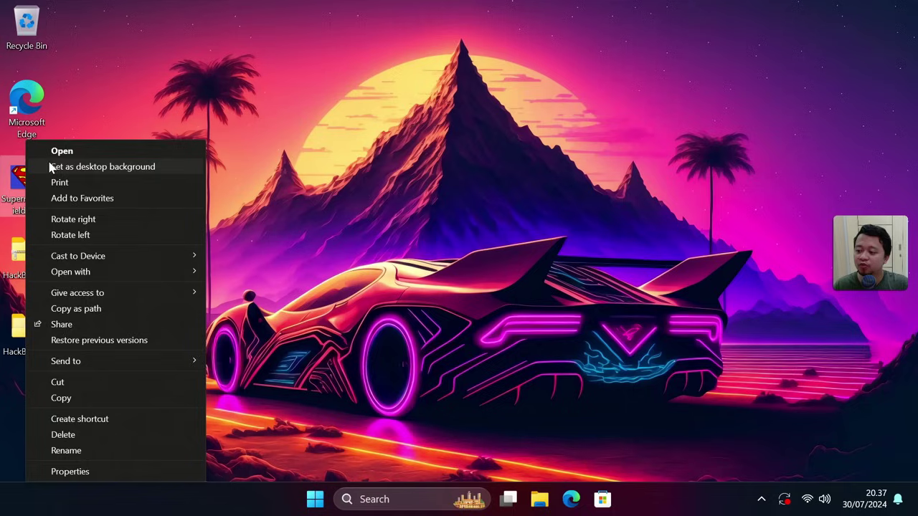
{"action": "left_click", "coordinate": [57, 156]}
{"action": "mouse_move", "coordinate": [31, 215]}
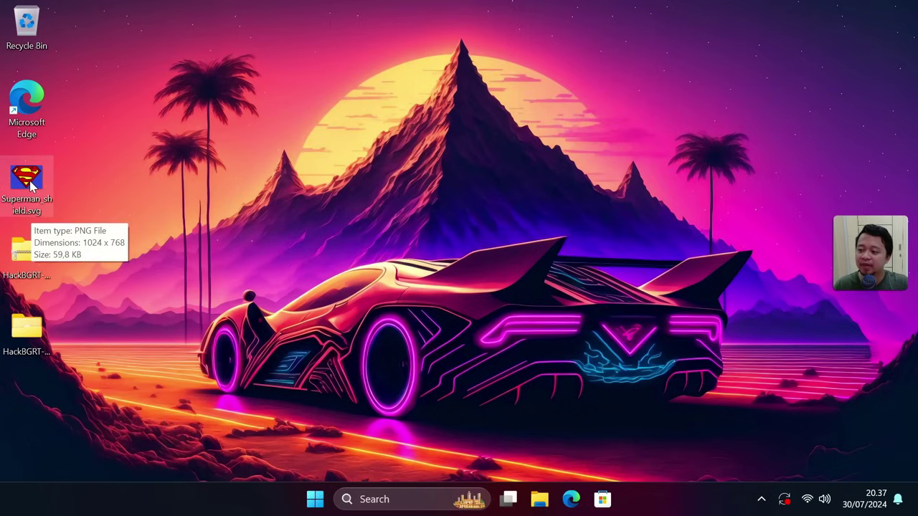
{"action": "double_click", "coordinate": [30, 185]}
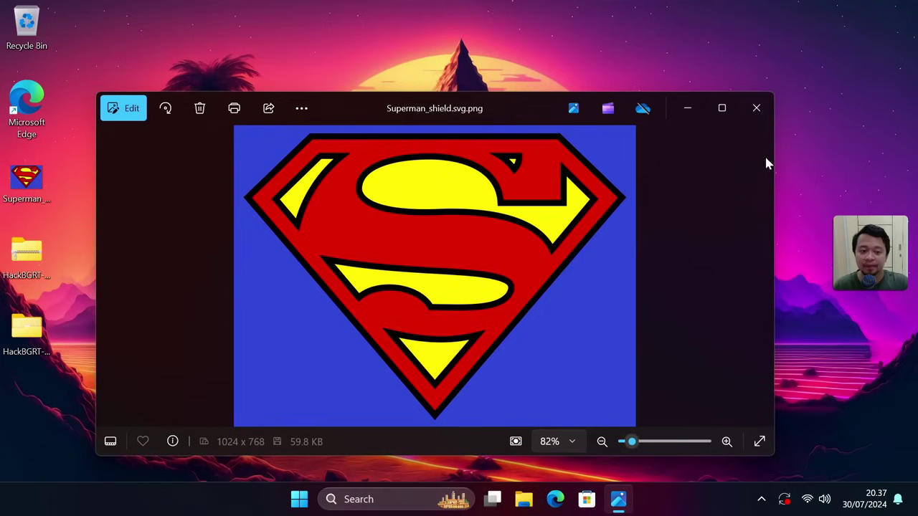
{"action": "left_click", "coordinate": [758, 116]}
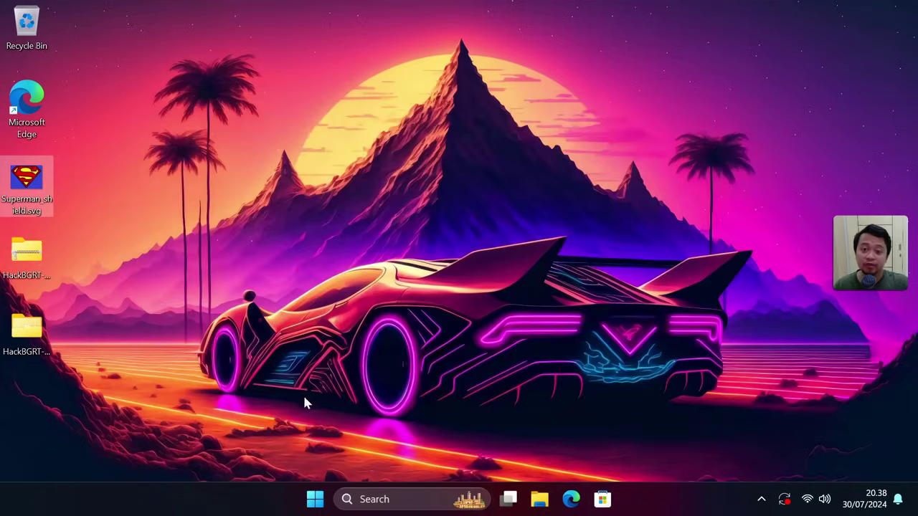
- Launch Paint from the Start search using 'pai'
{"action": "left_click", "coordinate": [315, 499]}
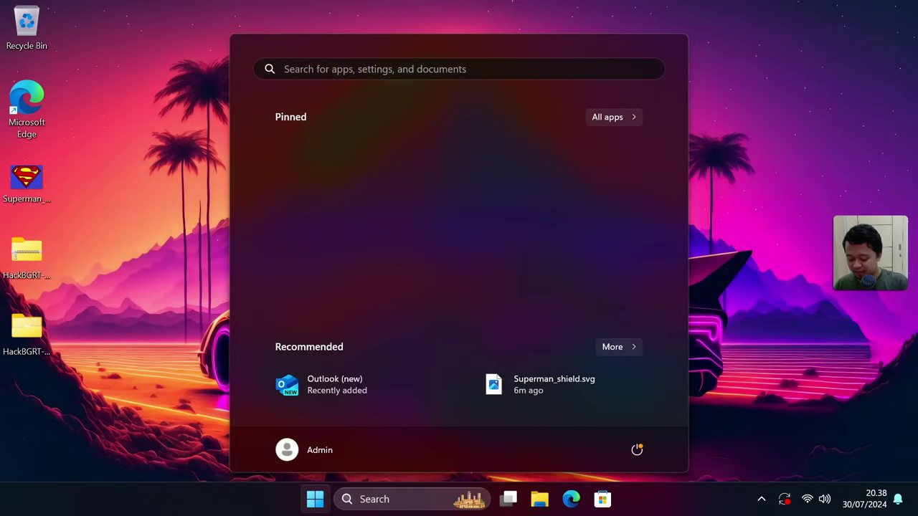
{"action": "type", "text": "pai"}
{"action": "key", "text": "Return"}
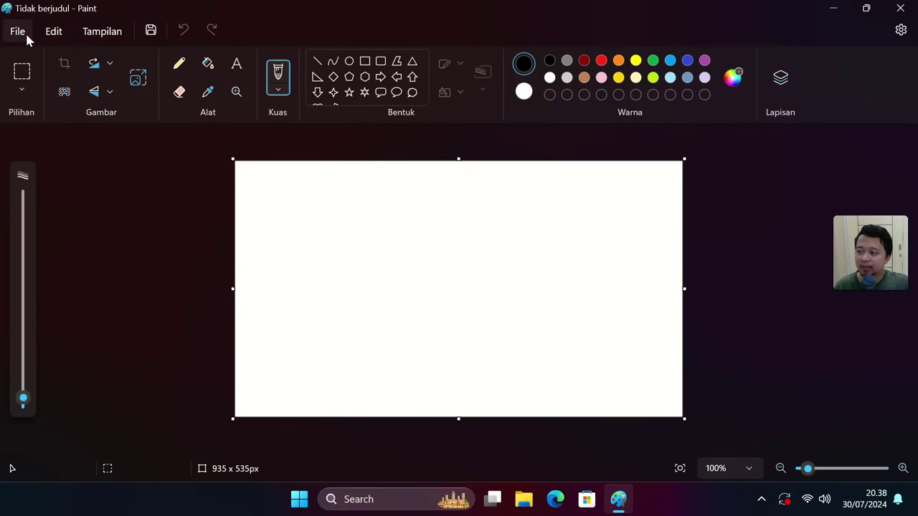
- Open Superman_shield.svg from the Desktop in Paint
{"action": "left_click", "coordinate": [18, 32]}
{"action": "left_click", "coordinate": [39, 82]}
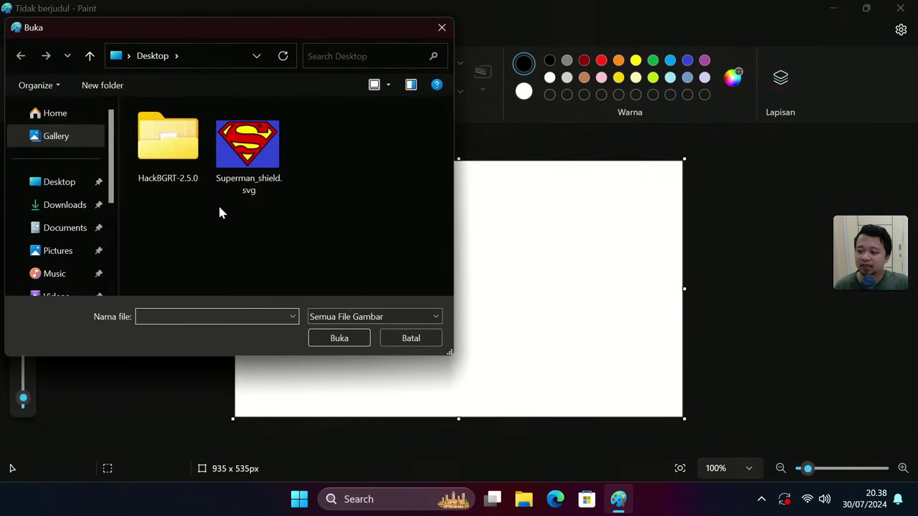
{"action": "left_click", "coordinate": [241, 163]}
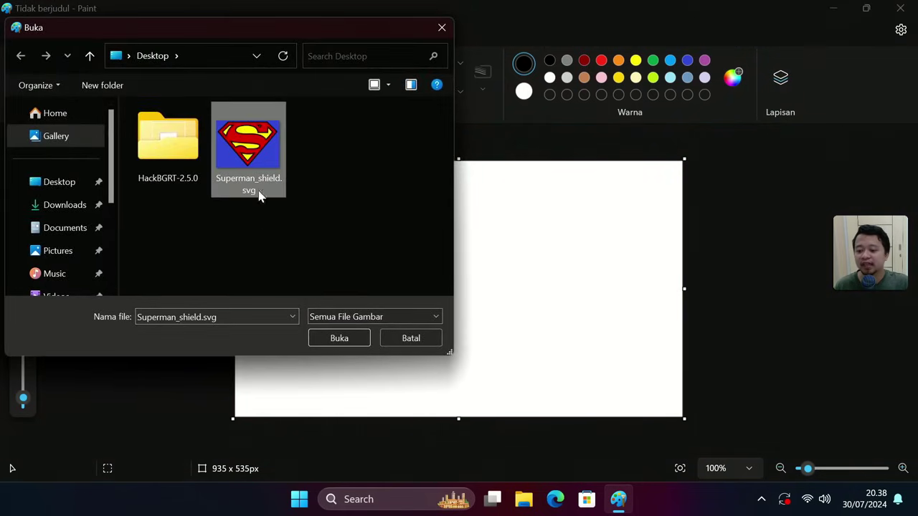
{"action": "left_click", "coordinate": [336, 339]}
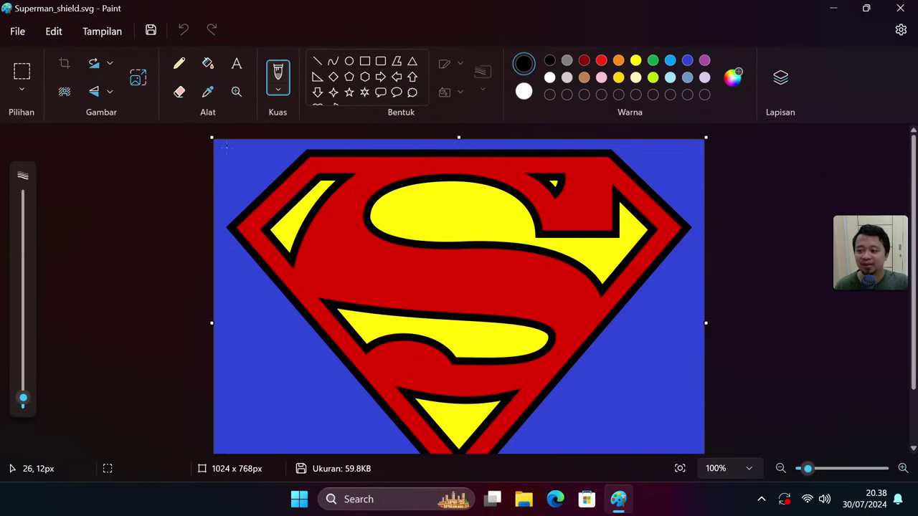
- Remove the shield's blue background and show the Layers panel
{"action": "left_click", "coordinate": [63, 97]}
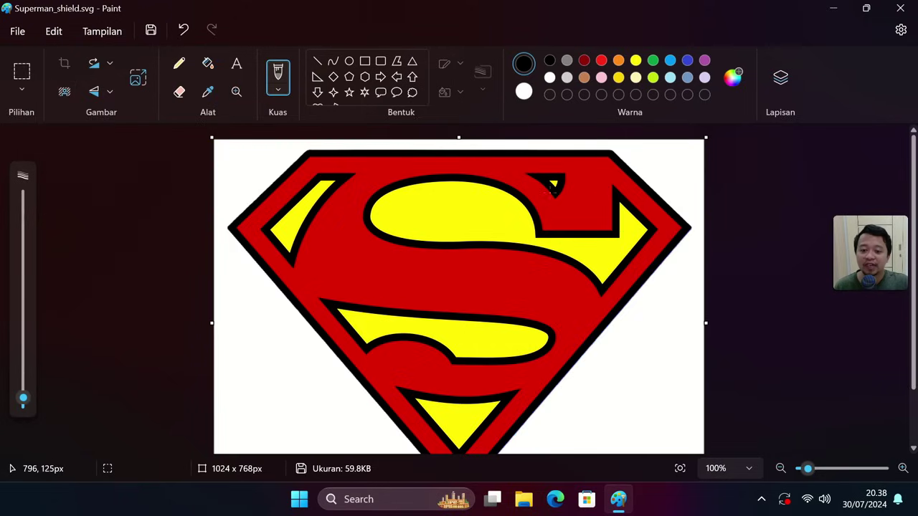
{"action": "scroll", "coordinate": [257, 264], "scroll_direction": "down", "scroll_amount": 1}
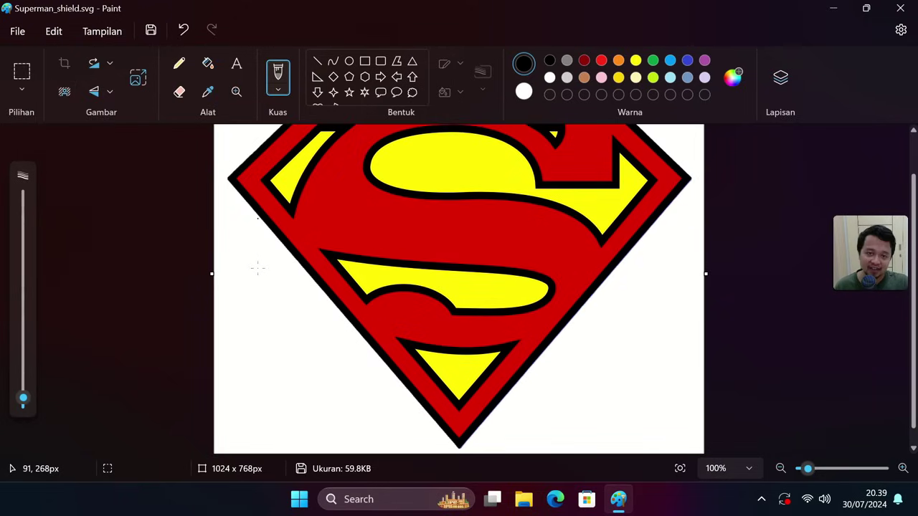
{"action": "scroll", "coordinate": [256, 270], "scroll_direction": "up", "scroll_amount": 1}
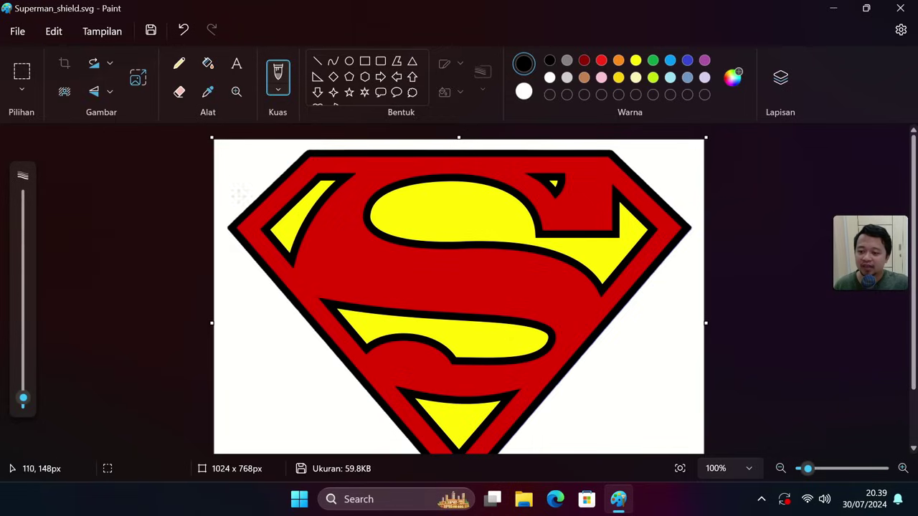
{"action": "left_click", "coordinate": [781, 80]}
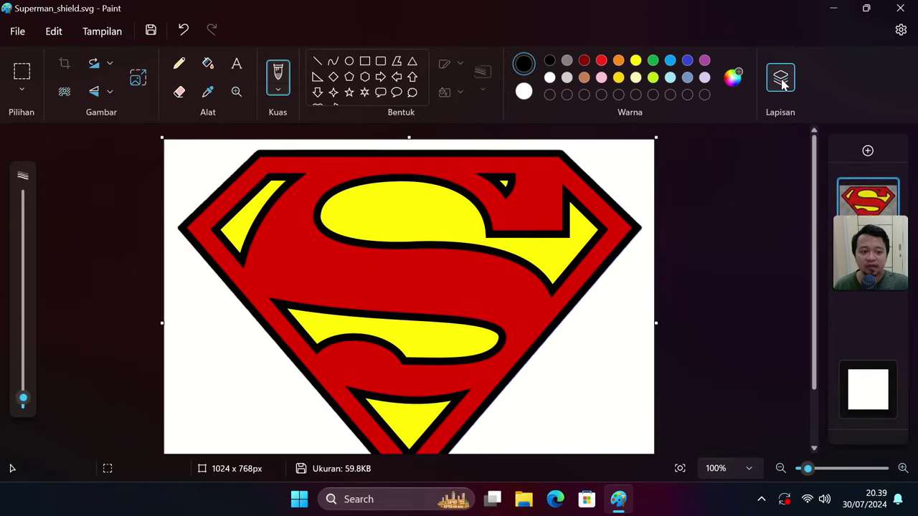
- Add a new layer, fill it black, and move it beneath the shield layer
{"action": "left_click", "coordinate": [868, 152]}
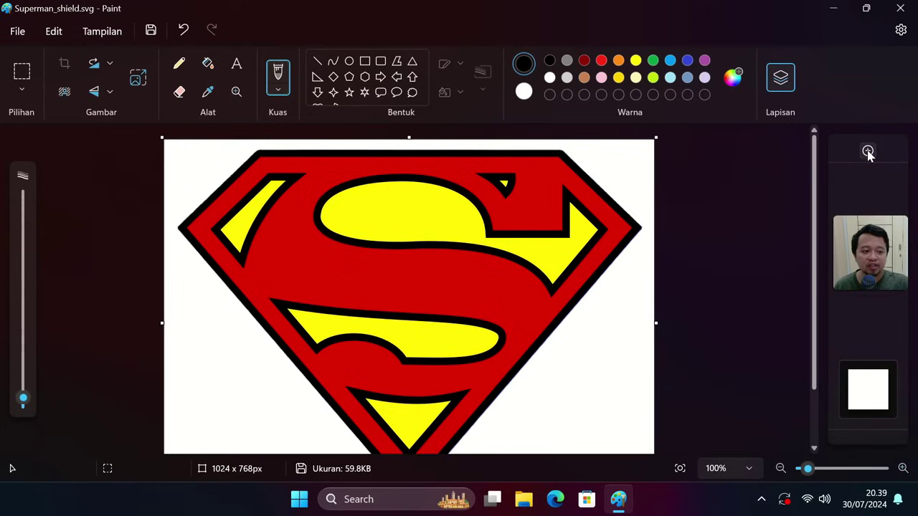
{"action": "left_click", "coordinate": [215, 64]}
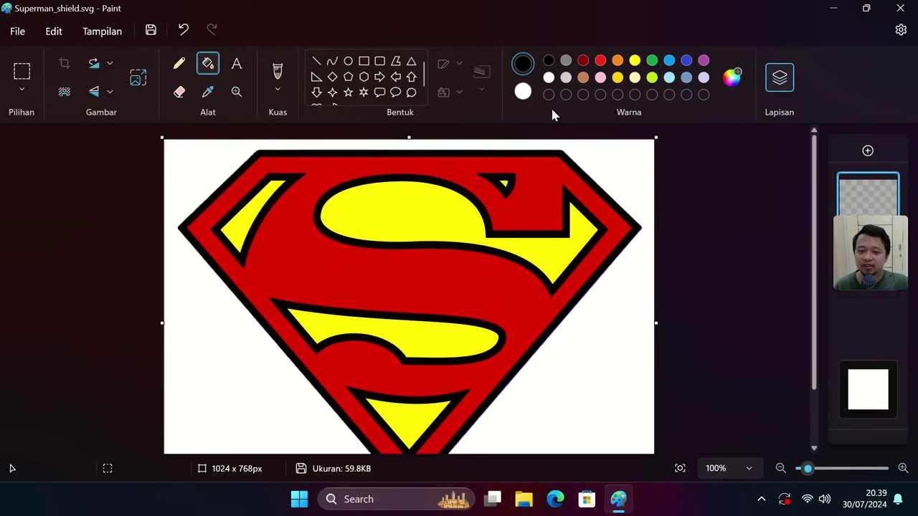
{"action": "left_click", "coordinate": [247, 256]}
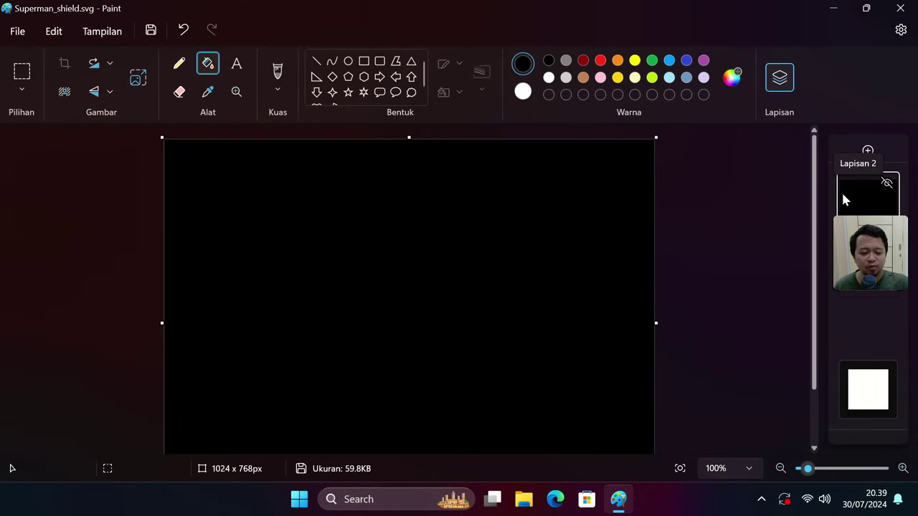
{"action": "left_click_drag", "start_coordinate": [860, 205], "coordinate": [863, 294]}
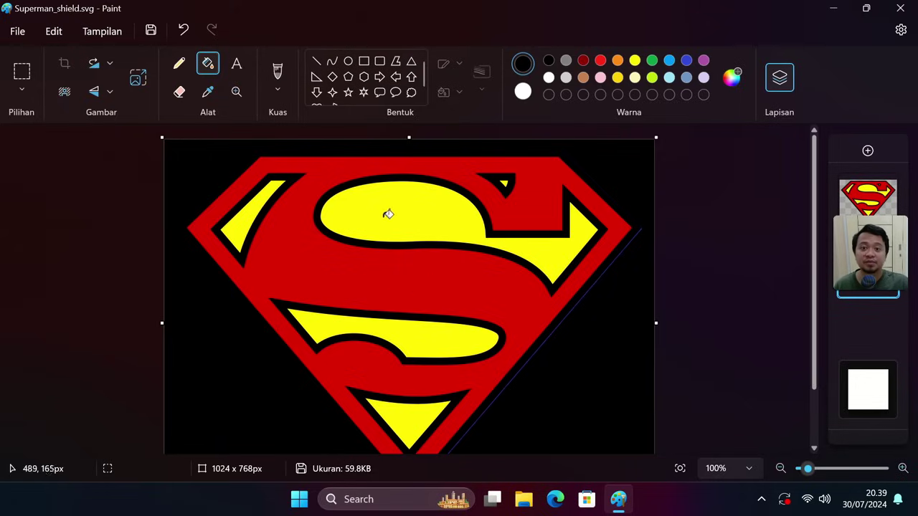
- Resize the image in pixels to 300 x 225 by entering 300 as the horizontal size
{"action": "left_click", "coordinate": [138, 79]}
{"action": "left_click", "coordinate": [458, 174]}
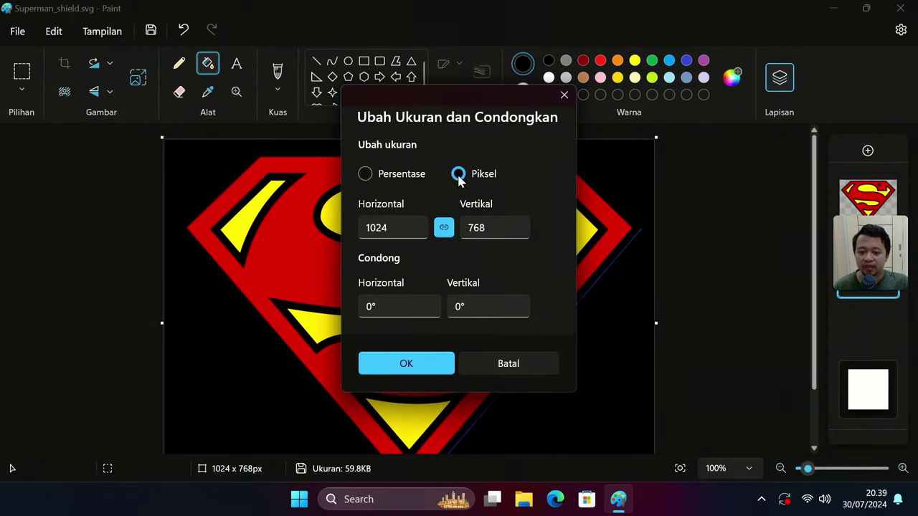
{"action": "left_click", "coordinate": [402, 230]}
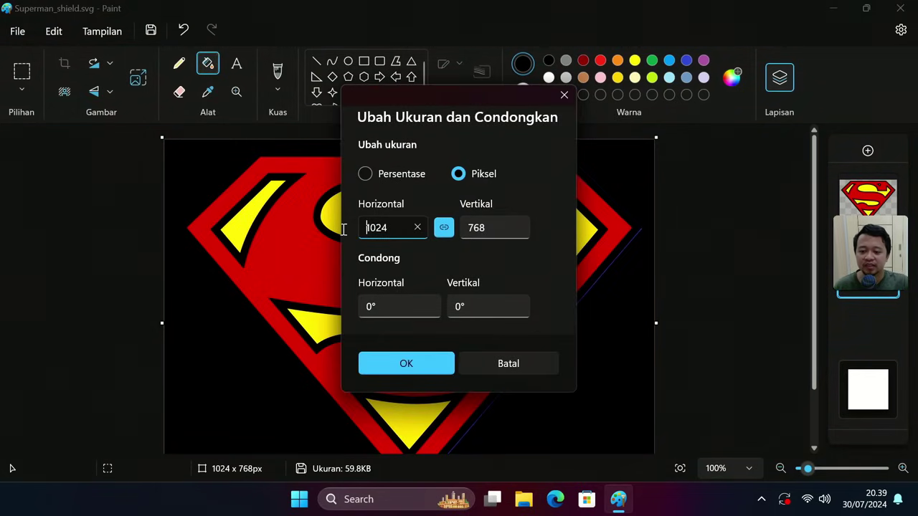
{"action": "left_click_drag", "start_coordinate": [391, 228], "coordinate": [345, 227]}
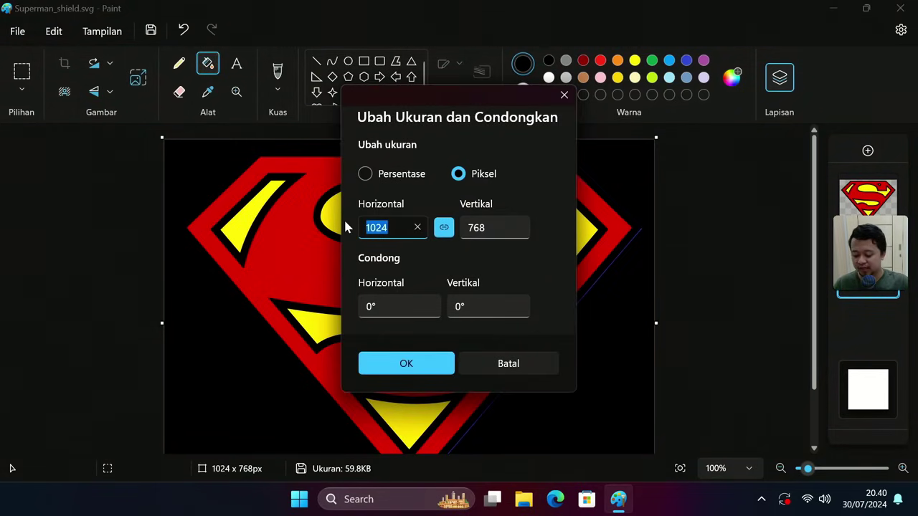
{"action": "type", "text": "300"}
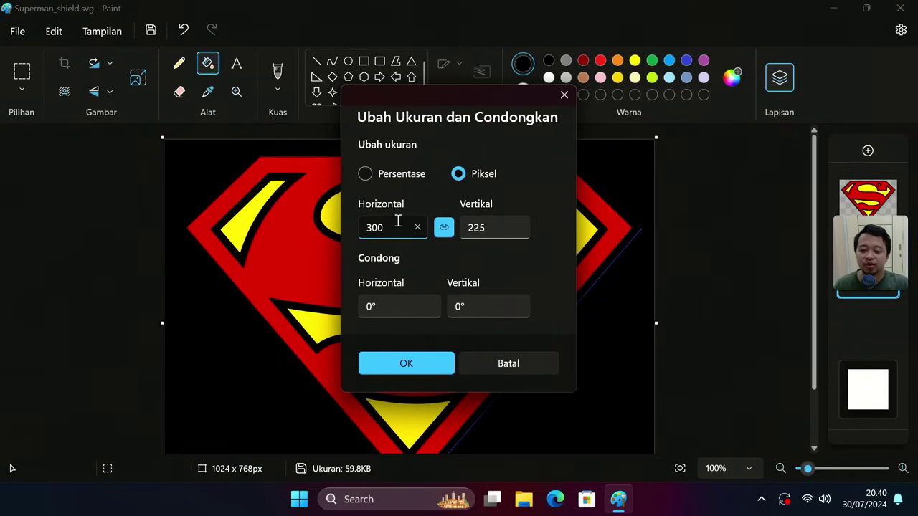
{"action": "left_click", "coordinate": [406, 367]}
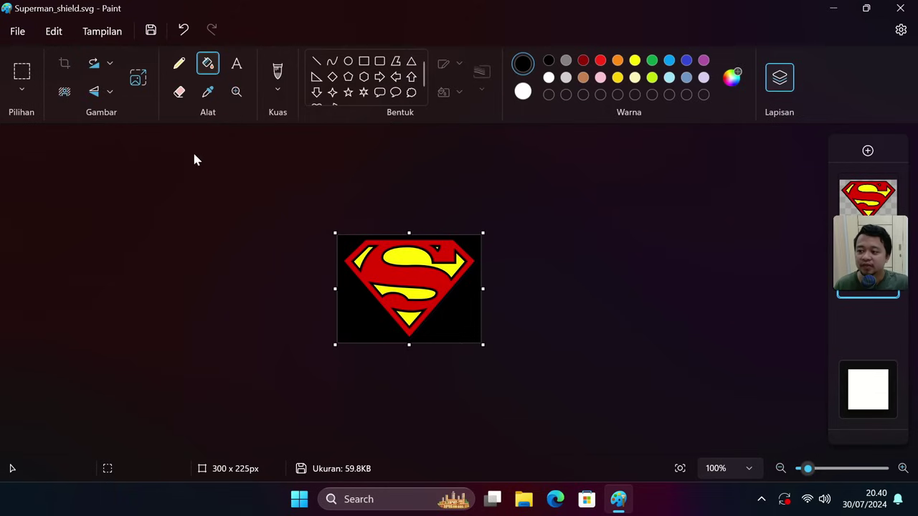
- Start a Save As with Bitmap 24-bit format and the file name 'splash'
{"action": "left_click", "coordinate": [16, 32]}
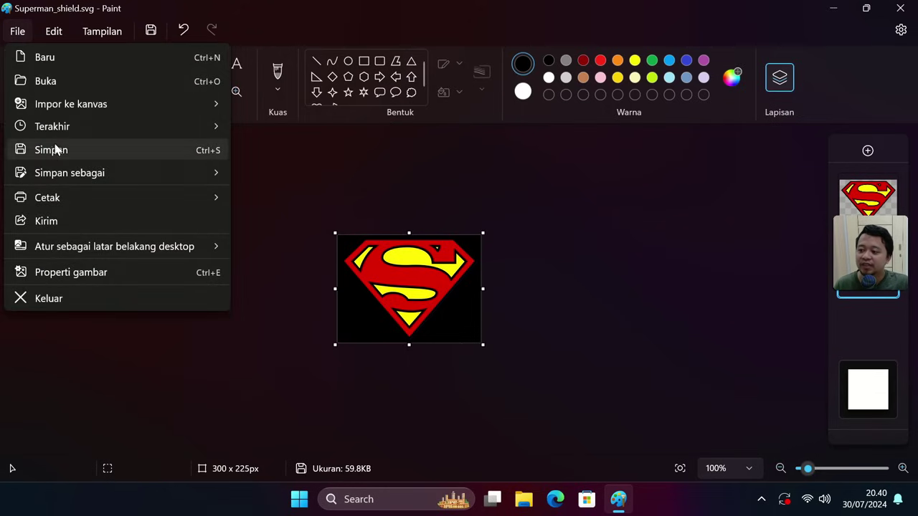
{"action": "mouse_move", "coordinate": [61, 177]}
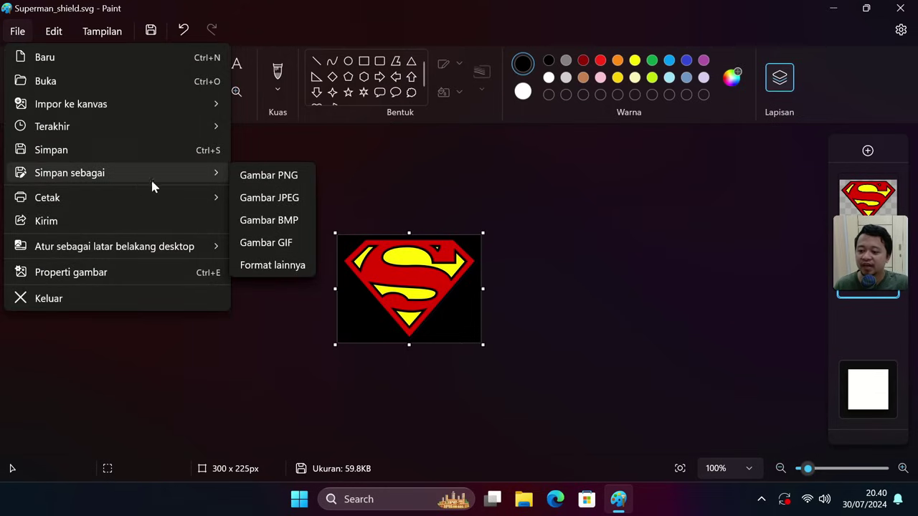
{"action": "left_click", "coordinate": [284, 266]}
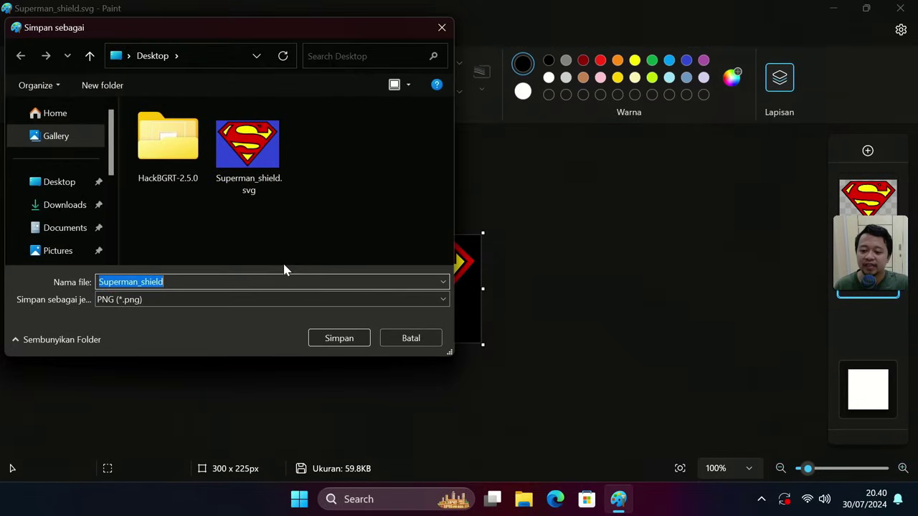
{"action": "left_click", "coordinate": [140, 301]}
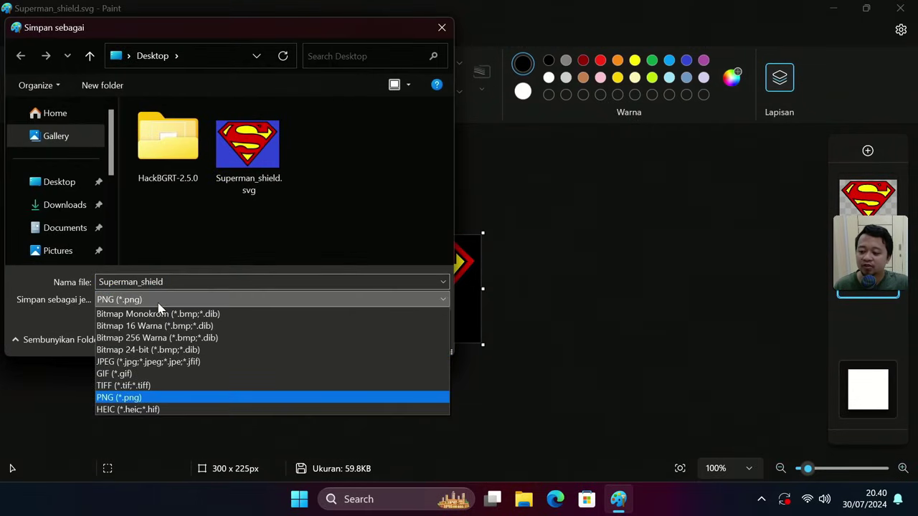
{"action": "left_click", "coordinate": [134, 353]}
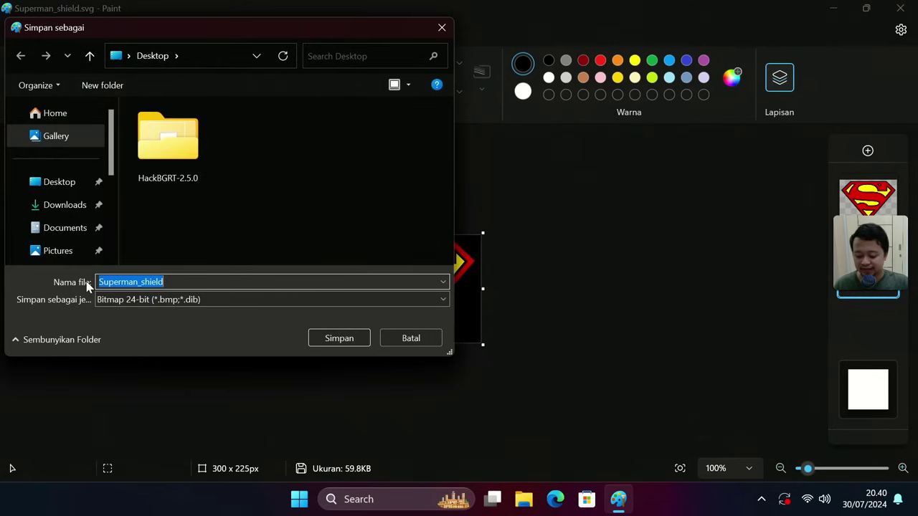
{"action": "type", "text": "splash"}
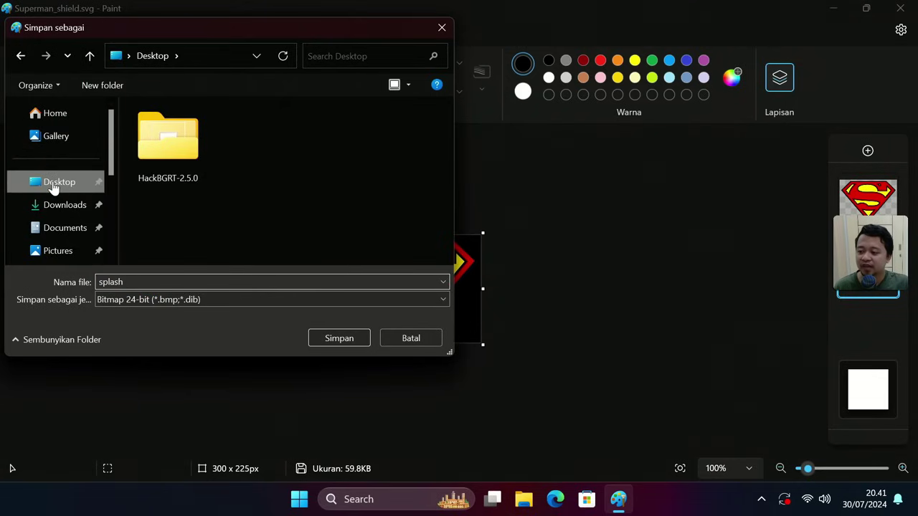
- Save into the HackBGRT-2.5.0 folder, replacing splash.bmp and accepting the flattened image
{"action": "left_click", "coordinate": [53, 185]}
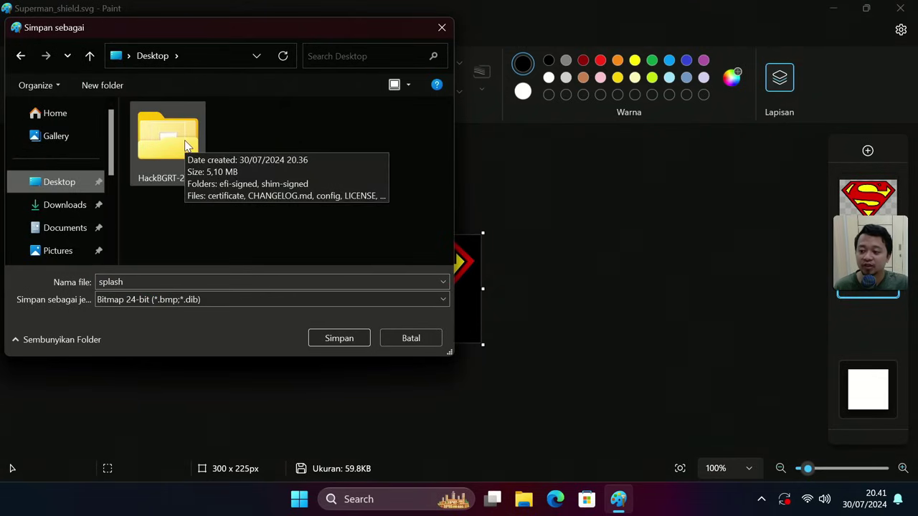
{"action": "left_click", "coordinate": [160, 141]}
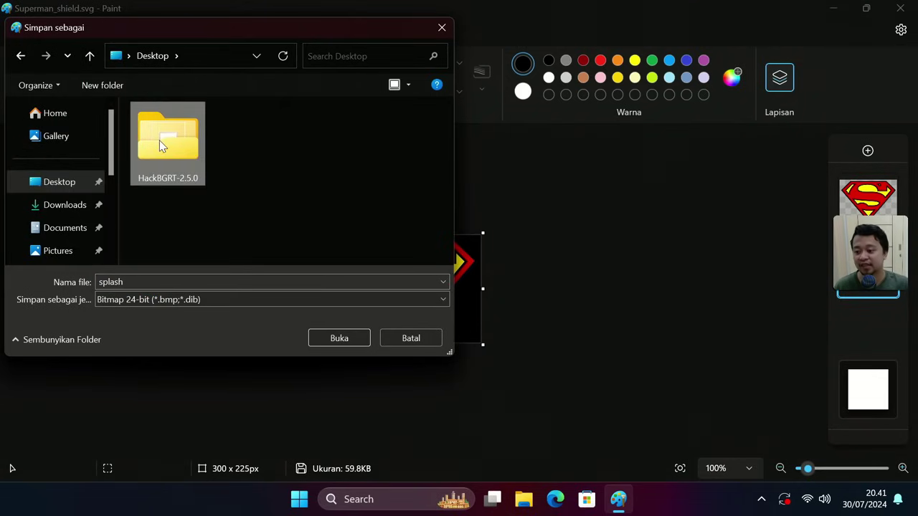
{"action": "double_click", "coordinate": [159, 141]}
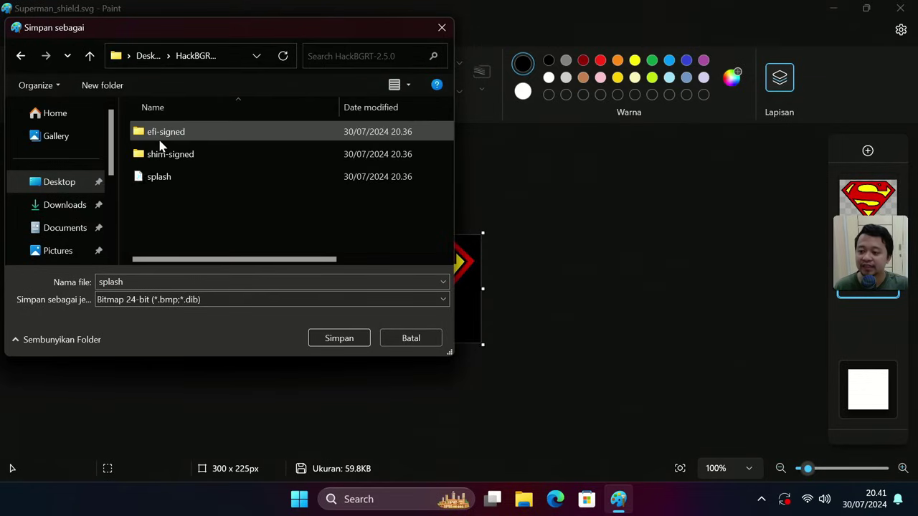
{"action": "left_click", "coordinate": [165, 183]}
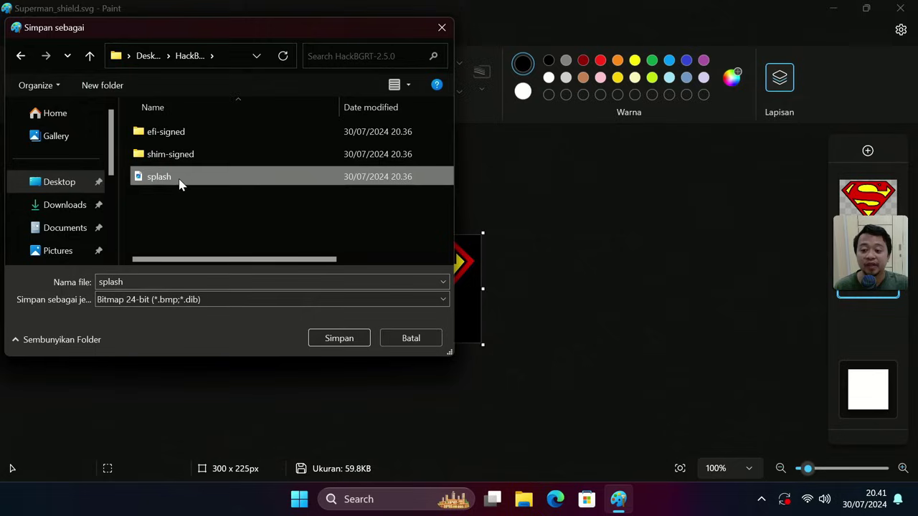
{"action": "left_click", "coordinate": [328, 340]}
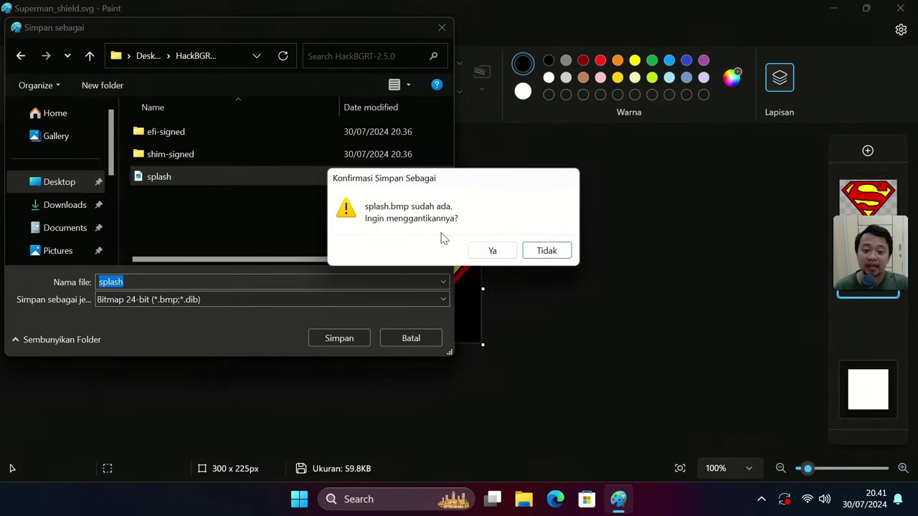
{"action": "left_click", "coordinate": [492, 251]}
{"action": "left_click", "coordinate": [413, 314]}
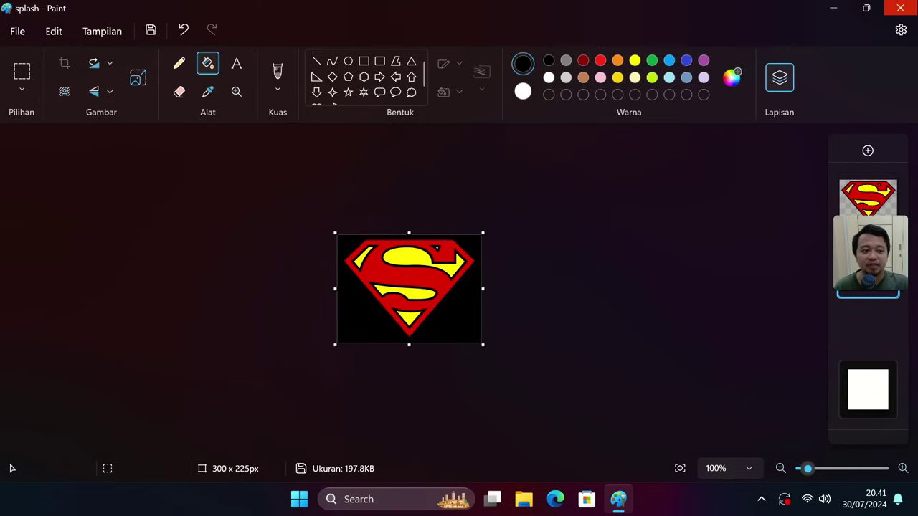
- Close Paint and launch setup.exe from the HackBGRT-2.5.0 desktop folder
{"action": "left_click", "coordinate": [900, 8]}
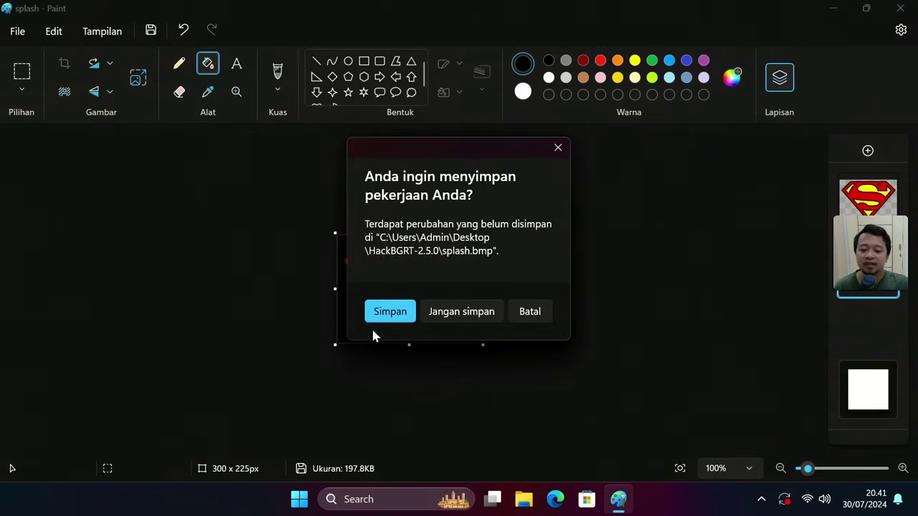
{"action": "left_click", "coordinate": [380, 319]}
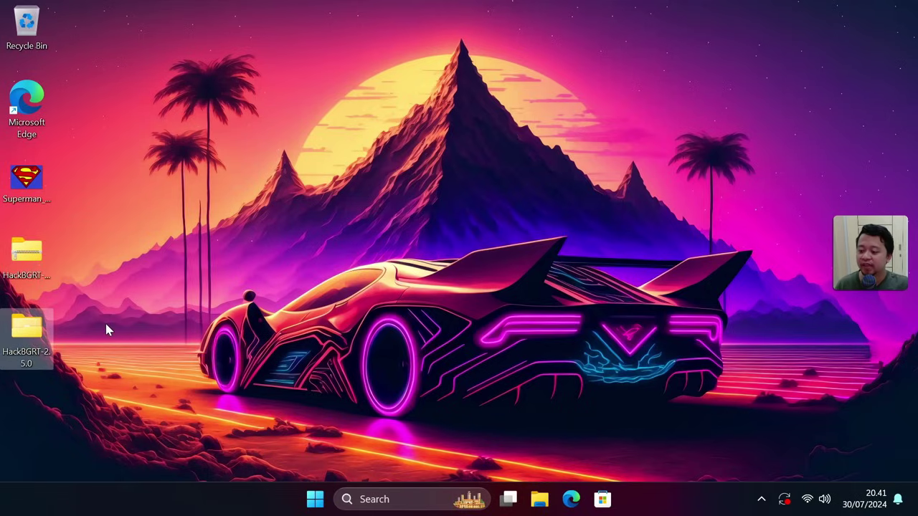
{"action": "double_click", "coordinate": [30, 328]}
{"action": "left_click", "coordinate": [337, 355]}
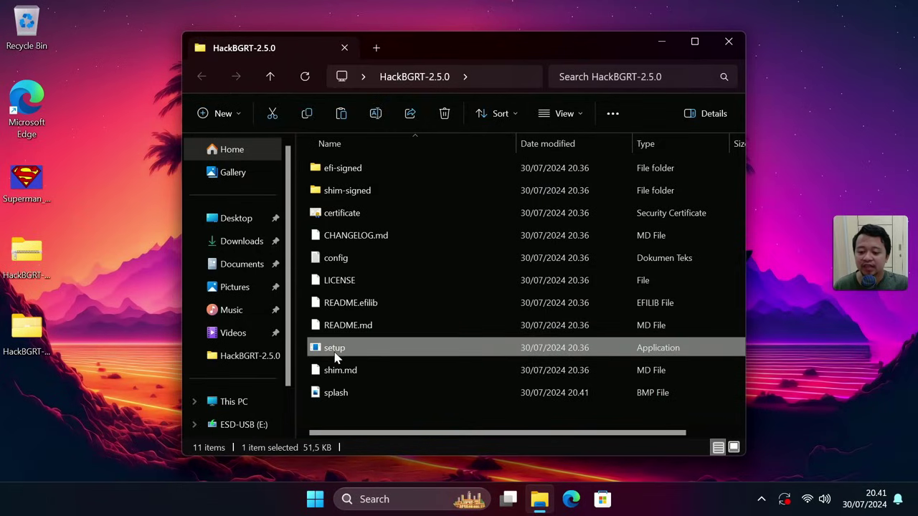
{"action": "double_click", "coordinate": [330, 349]}
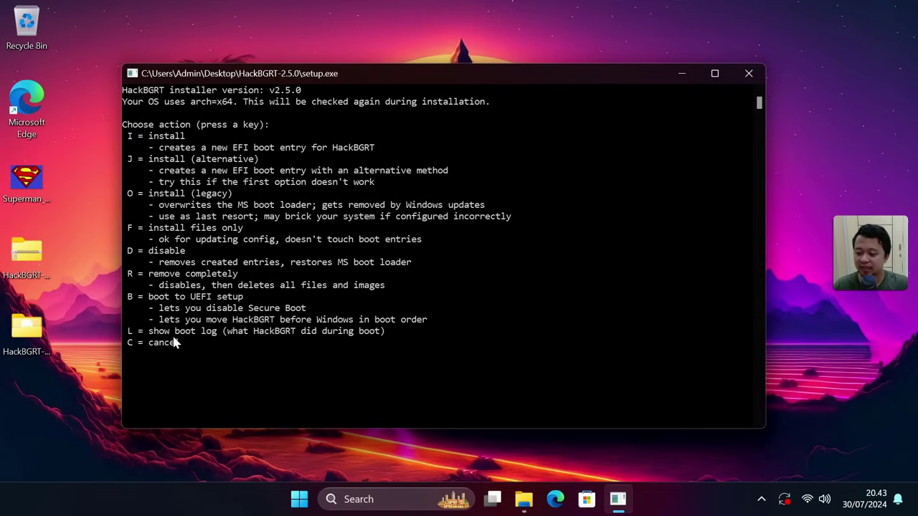
- Start the HackBGRT install, then save splash.bmp in Paint and close Paint
{"action": "key", "text": "i"}
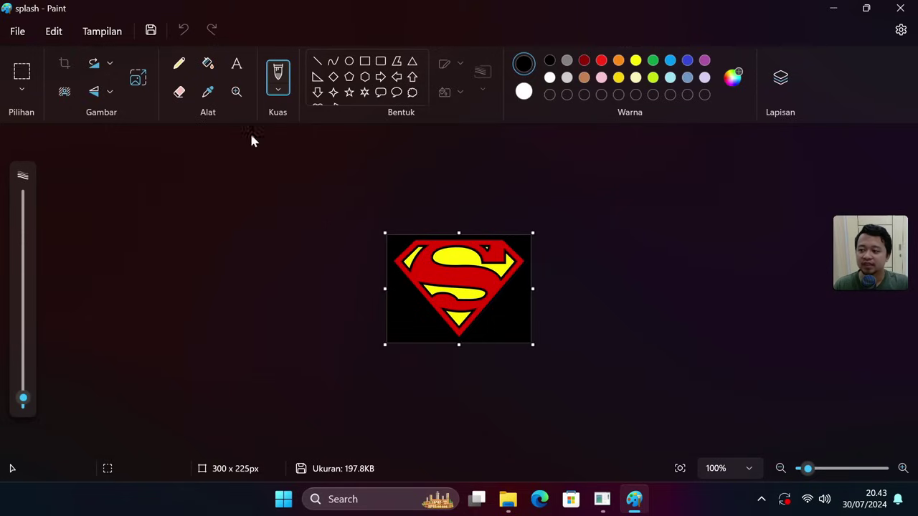
{"action": "left_click", "coordinate": [19, 34]}
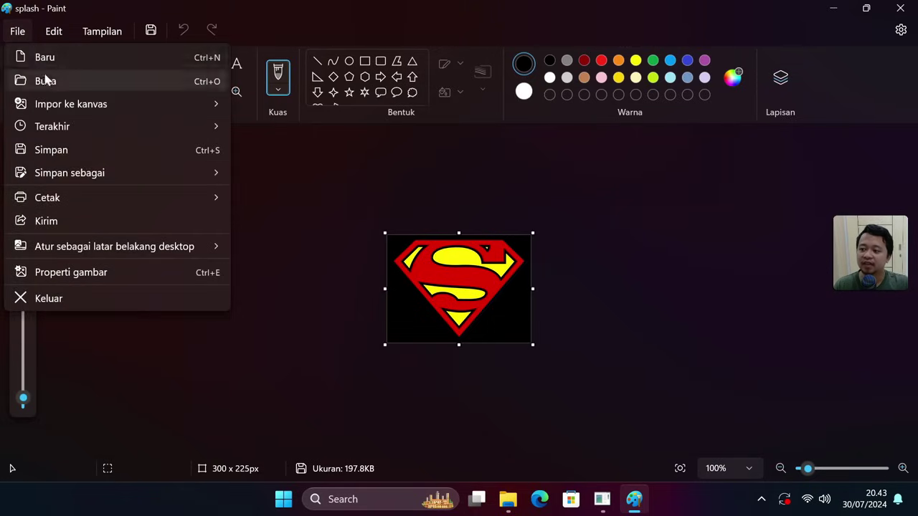
{"action": "left_click", "coordinate": [54, 152]}
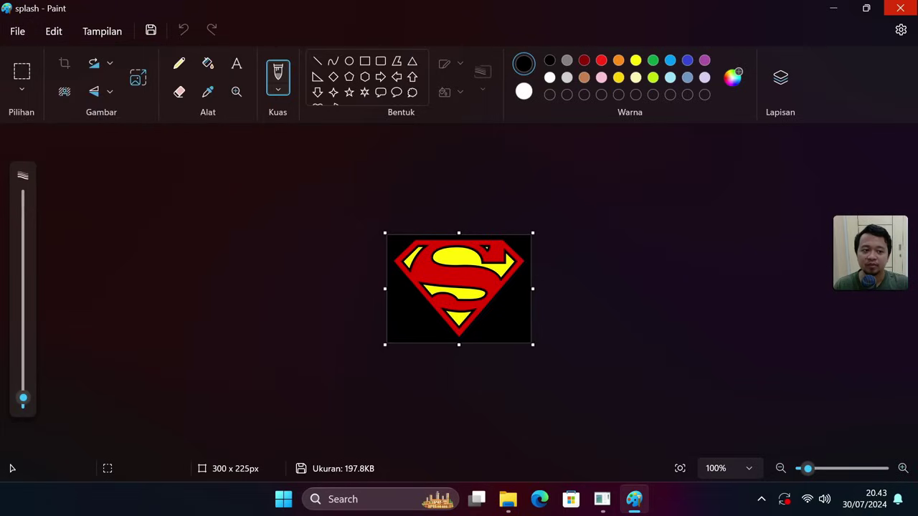
{"action": "left_click", "coordinate": [900, 8]}
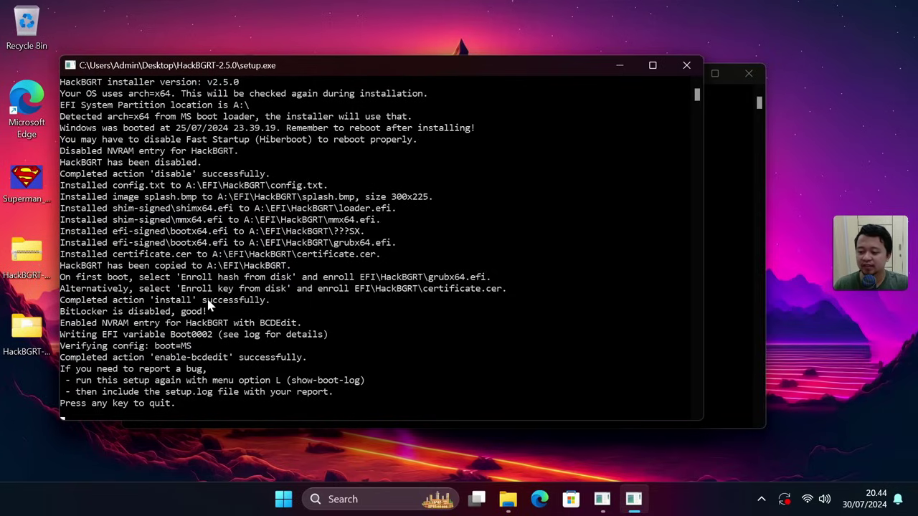
- Check the installer reported success, then quit both HackBGRT setup consoles
{"action": "left_click_drag", "start_coordinate": [207, 305], "coordinate": [283, 308]}
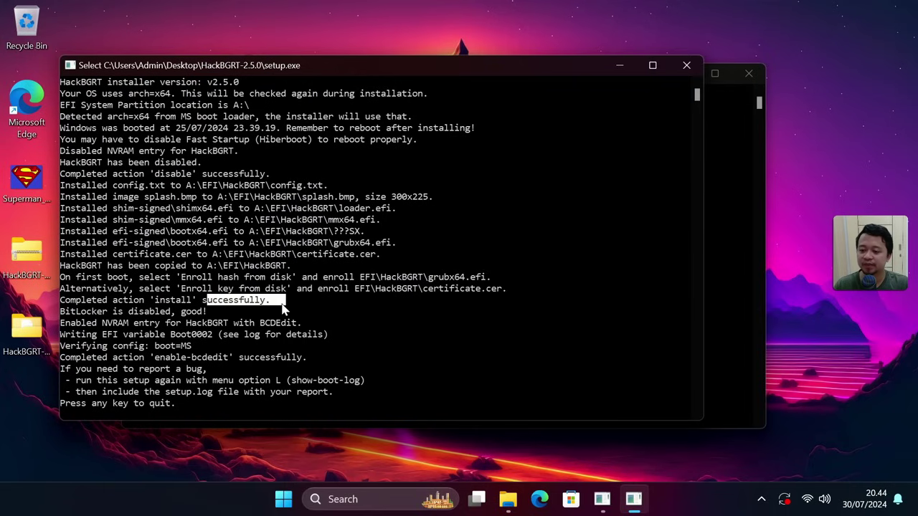
{"action": "key", "text": "Return"}
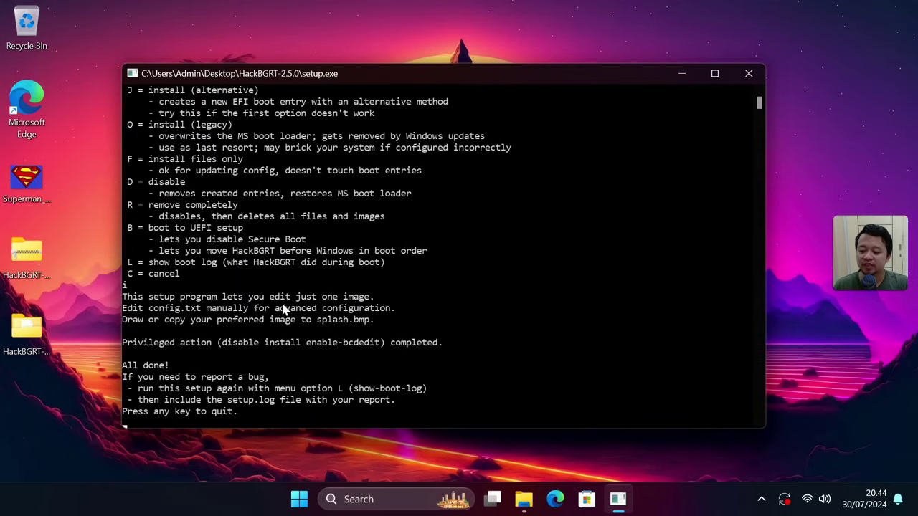
{"action": "key", "text": "Return"}
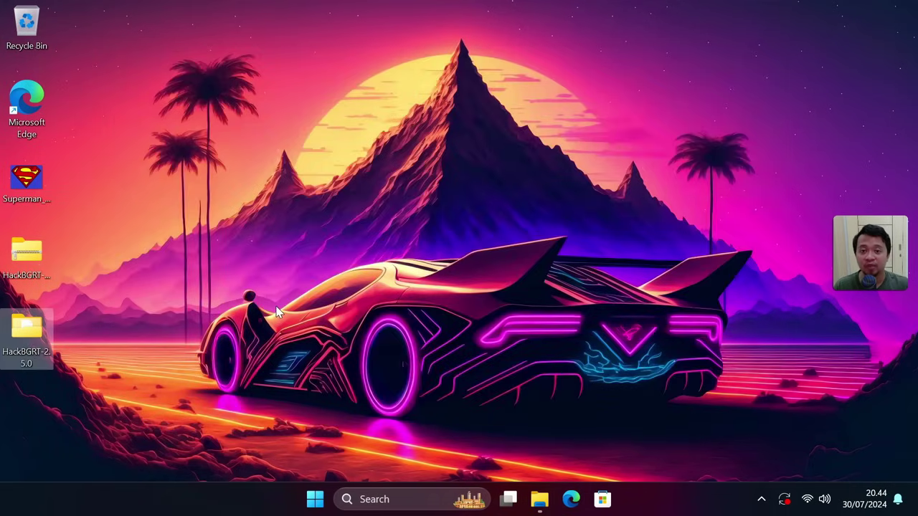
- Restart the PC from the Start menu's power options
{"action": "left_click", "coordinate": [314, 499]}
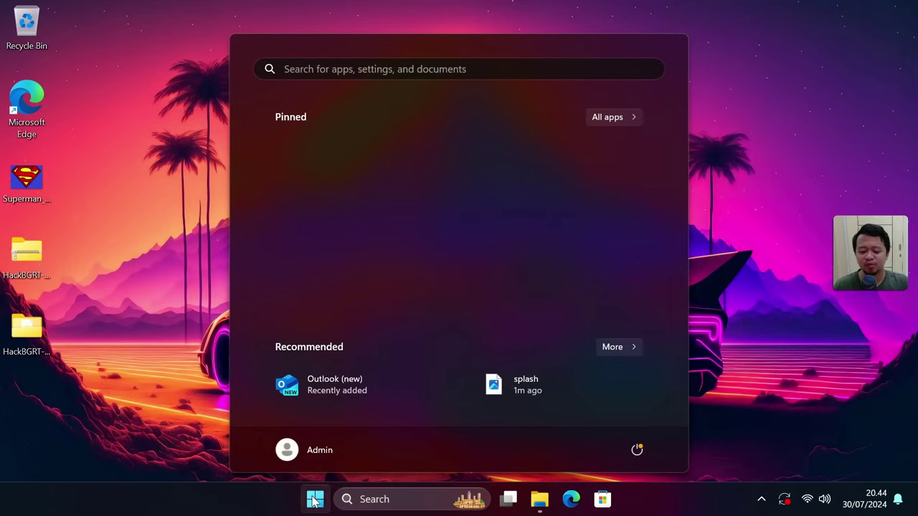
{"action": "left_click", "coordinate": [637, 450]}
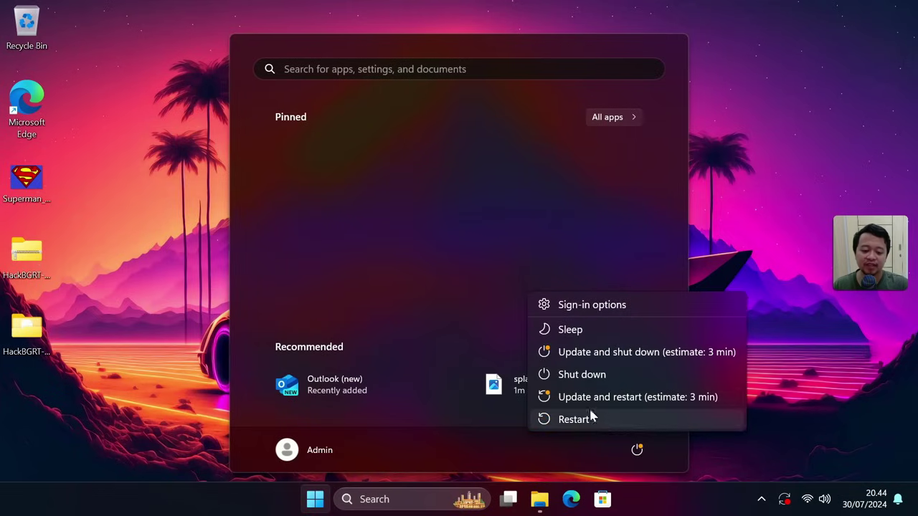
{"action": "left_click", "coordinate": [572, 419]}
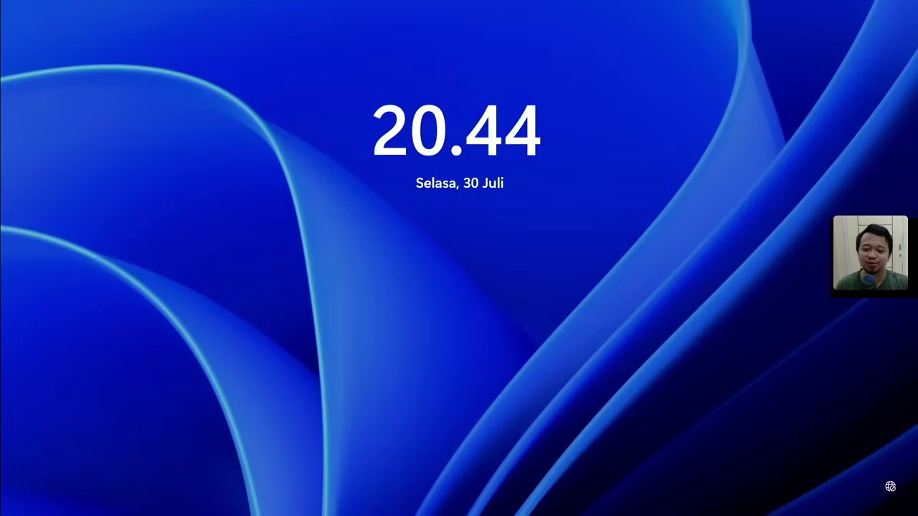
- Dismiss the lock screen, enter the account password and acknowledge the incorrect-password message
{"action": "left_click", "coordinate": [470, 247]}
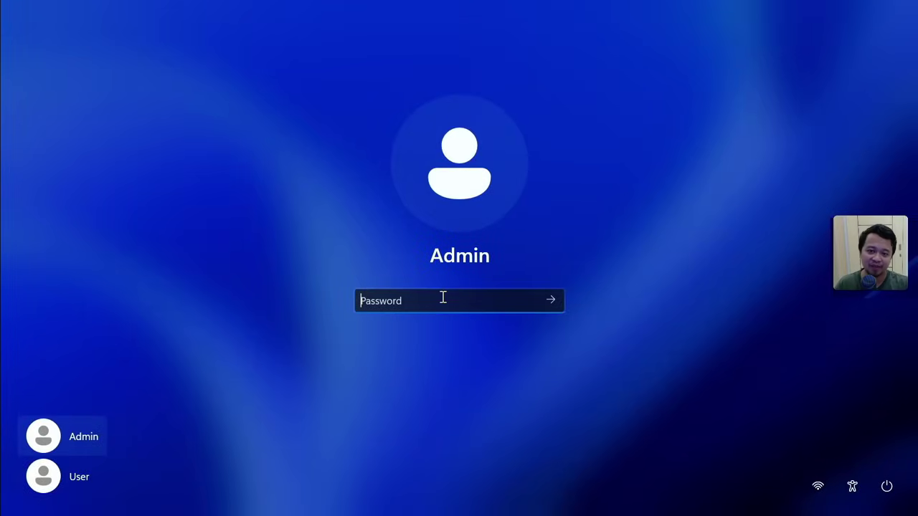
{"action": "type", "text": "1234"}
{"action": "key", "text": "Return"}
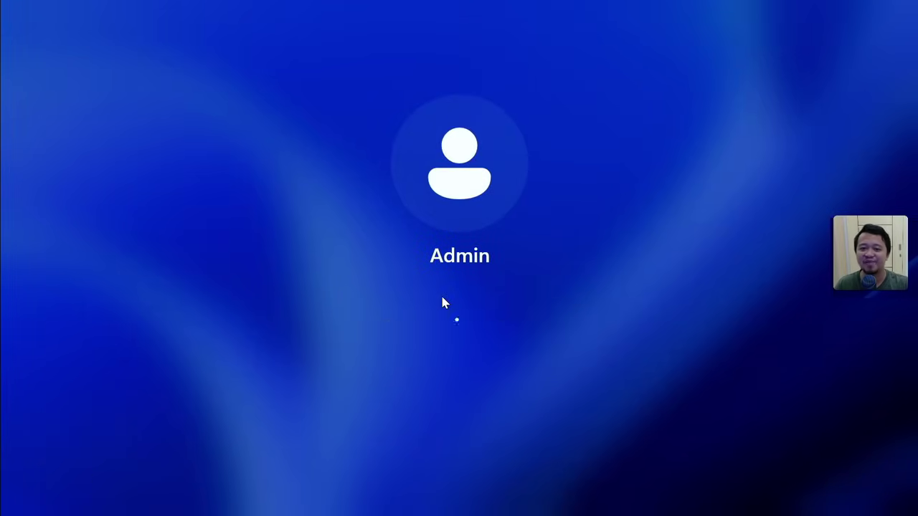
{"action": "left_click", "coordinate": [424, 359]}
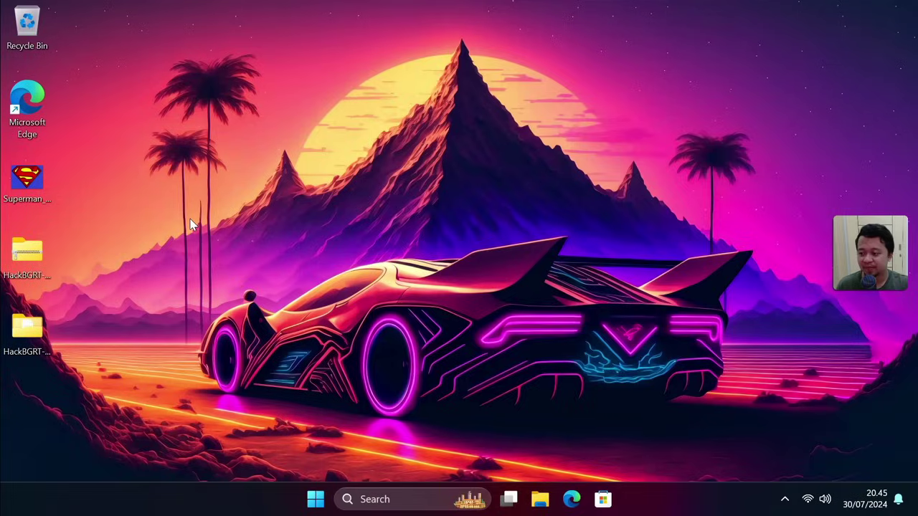
{"action": "mouse_move", "coordinate": [30, 182]}
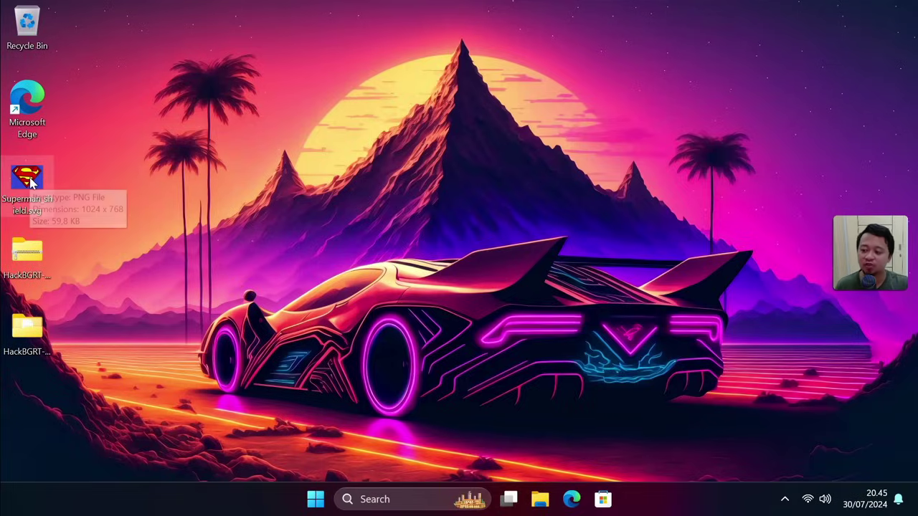